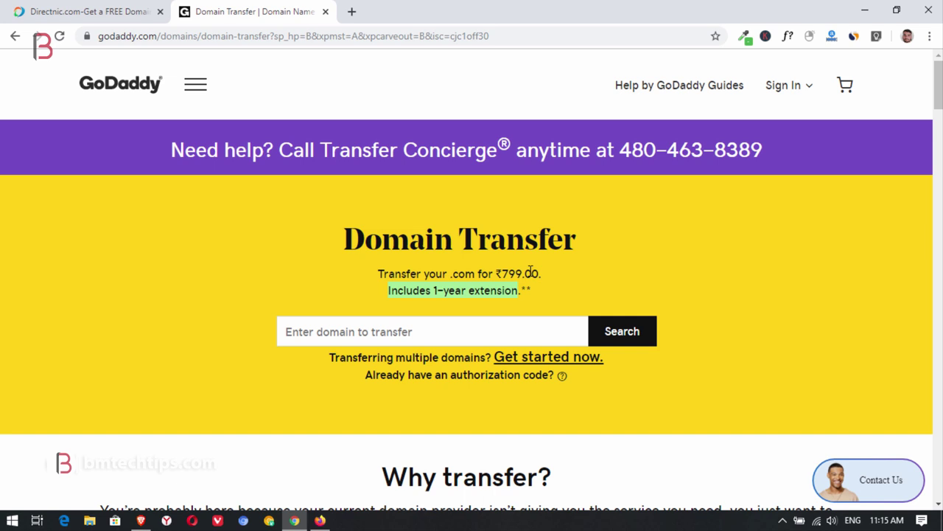
- Close the GoDaddy domain transfer page and log in to the Directnic account with the saved credentials
{"action": "left_click", "coordinate": [96, 11]}
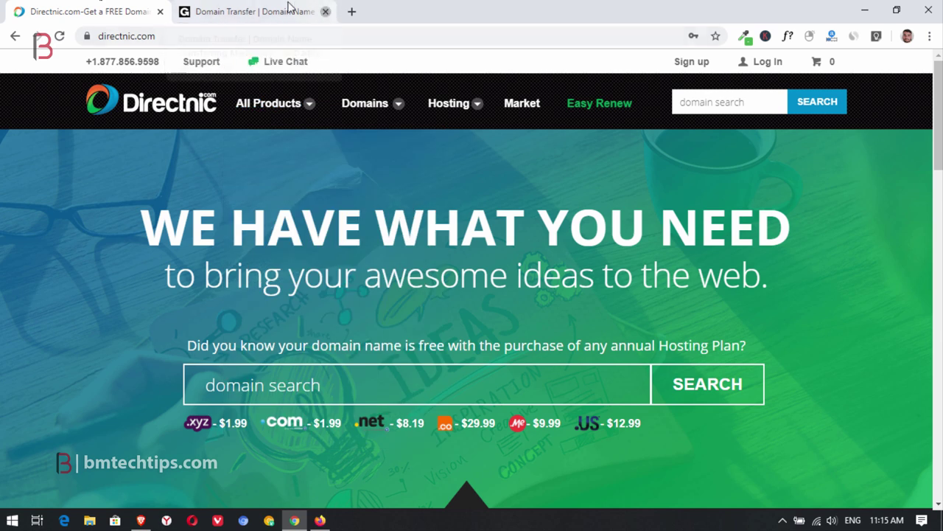
{"action": "left_click", "coordinate": [325, 12]}
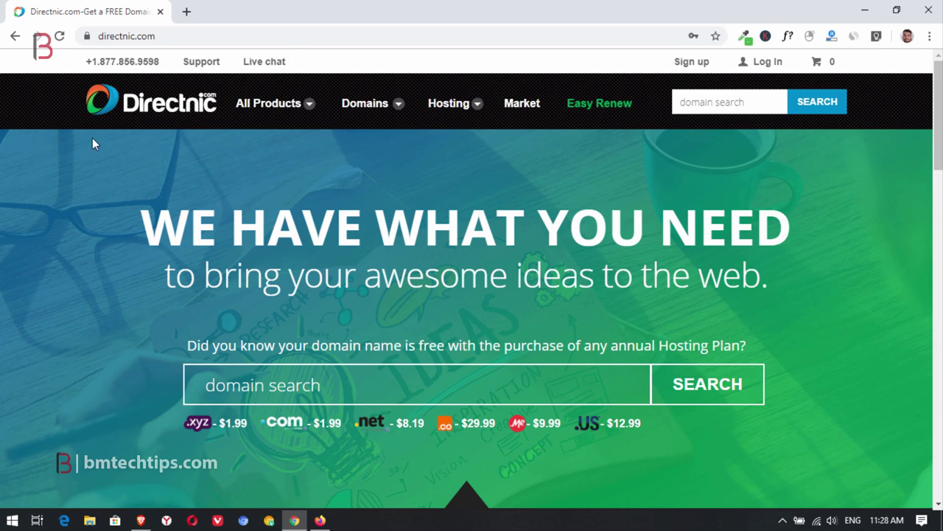
{"action": "left_click", "coordinate": [758, 63]}
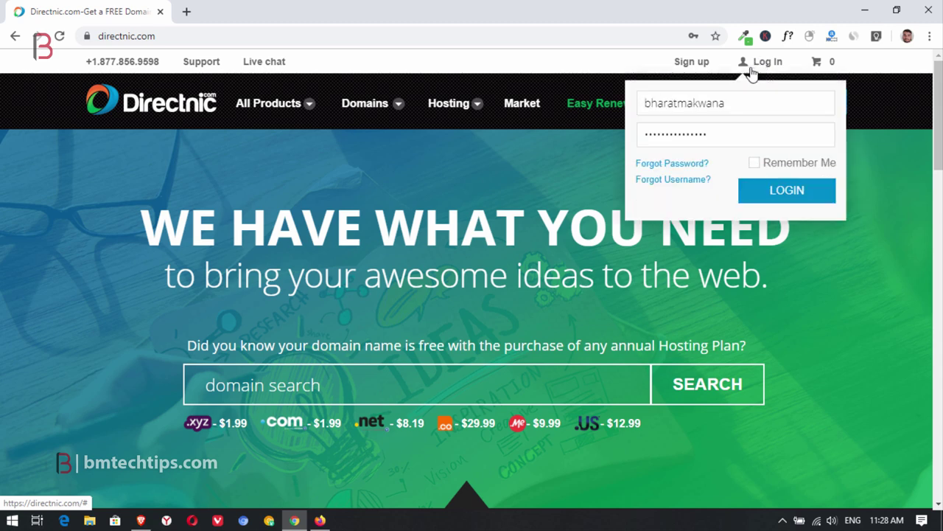
{"action": "left_click", "coordinate": [787, 190]}
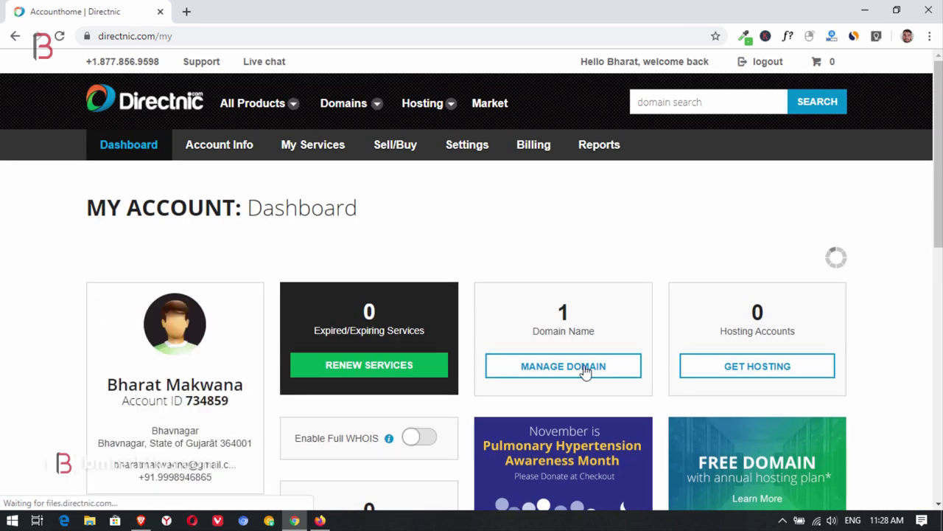
- Open the domain manager from the Directnic account dashboard to show the naukribeam.com entry
{"action": "left_click", "coordinate": [603, 375]}
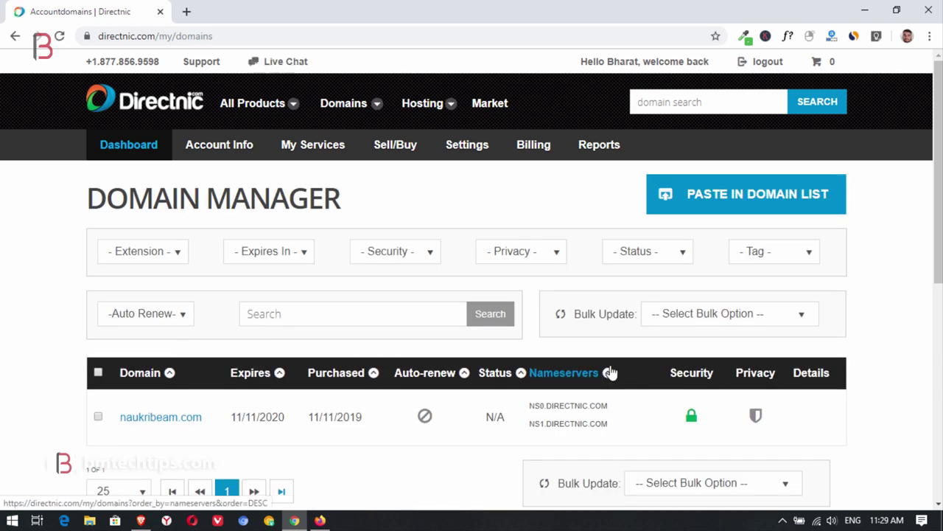
{"action": "scroll", "coordinate": [343, 362], "scroll_direction": "down", "scroll_amount": 2}
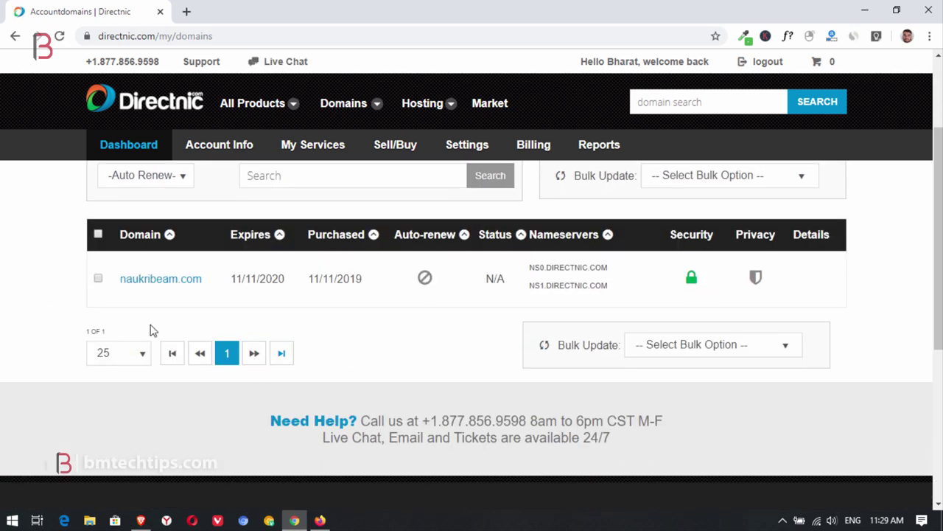
- Switch to Blogger in the Brave browser and set HTTPS Redirect to No in the blog's basic settings
{"action": "left_click", "coordinate": [142, 520]}
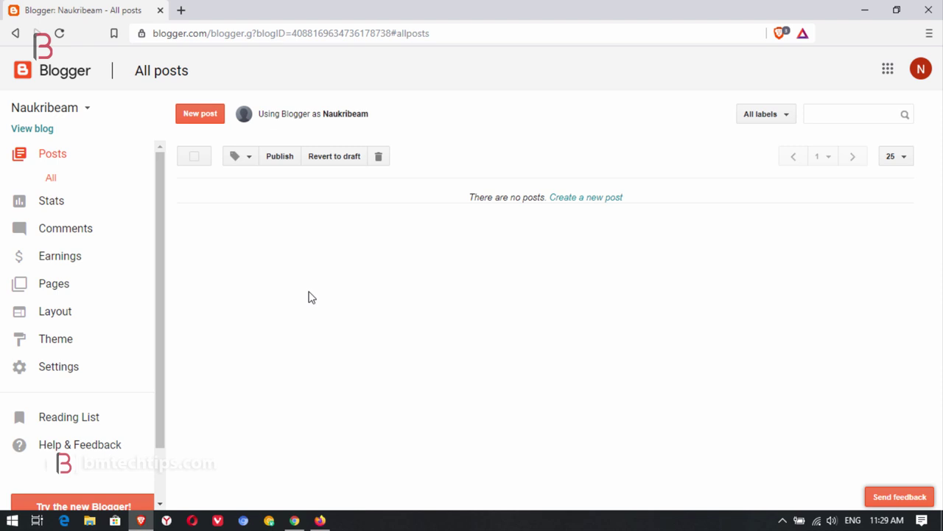
{"action": "left_click", "coordinate": [59, 366]}
{"action": "scroll", "coordinate": [322, 322], "scroll_direction": "down", "scroll_amount": 1}
{"action": "scroll", "coordinate": [322, 322], "scroll_direction": "up", "scroll_amount": 1}
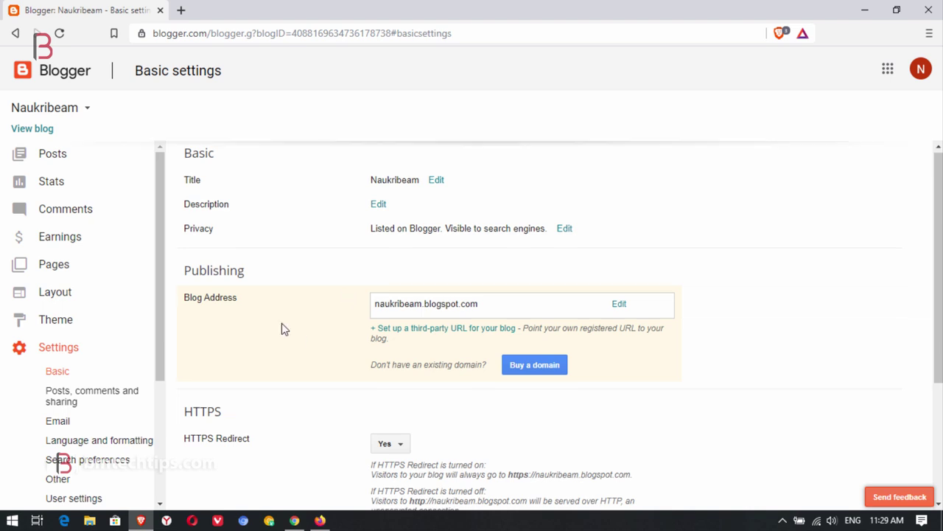
{"action": "scroll", "coordinate": [281, 323], "scroll_direction": "down", "scroll_amount": 2}
{"action": "left_click", "coordinate": [389, 307]}
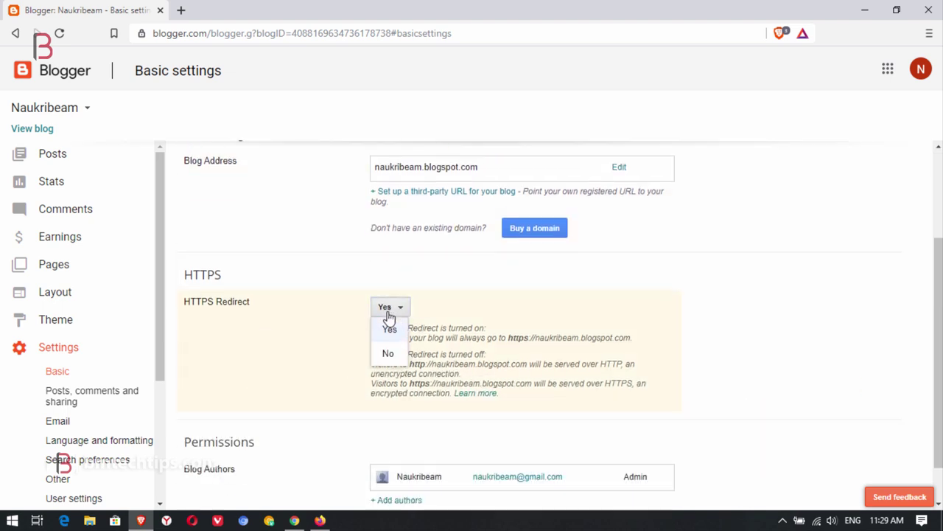
{"action": "left_click", "coordinate": [387, 354]}
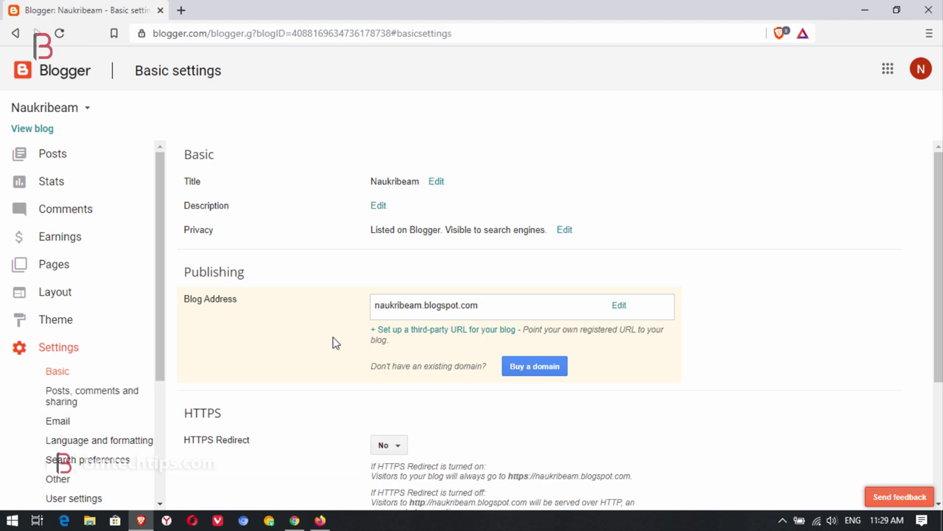
{"action": "scroll", "coordinate": [333, 333], "scroll_direction": "down", "scroll_amount": 2}
{"action": "mouse_move", "coordinate": [353, 308]}
{"action": "left_mouse_down"}
{"action": "mouse_move", "coordinate": [480, 327]}
{"action": "mouse_move", "coordinate": [558, 361]}
{"action": "mouse_move", "coordinate": [548, 347]}
{"action": "left_mouse_up"}
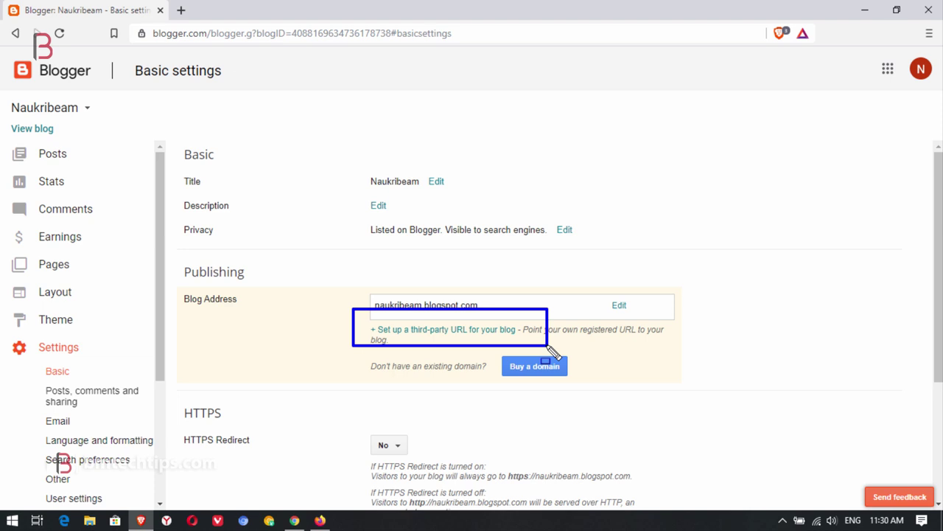
{"action": "left_click", "coordinate": [478, 332]}
{"action": "scroll", "coordinate": [432, 287], "scroll_direction": "down", "scroll_amount": 3}
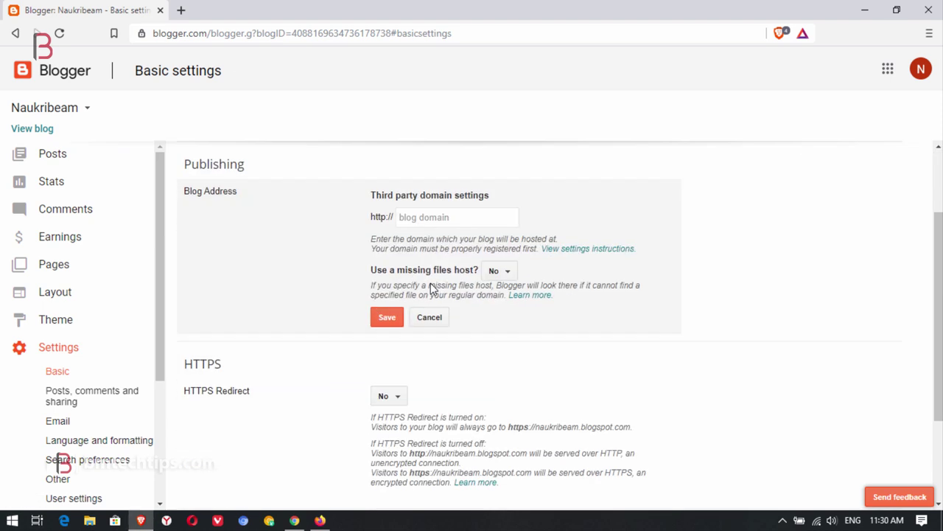
{"action": "left_click", "coordinate": [413, 194]}
{"action": "type", "text": "www"}
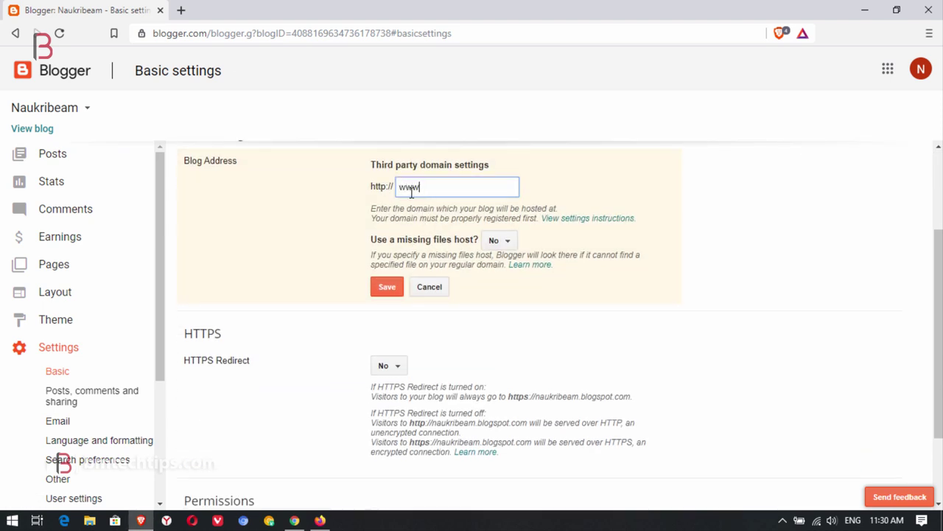
{"action": "type", "text": ".naukribeam.com"}
{"action": "left_click", "coordinate": [386, 290]}
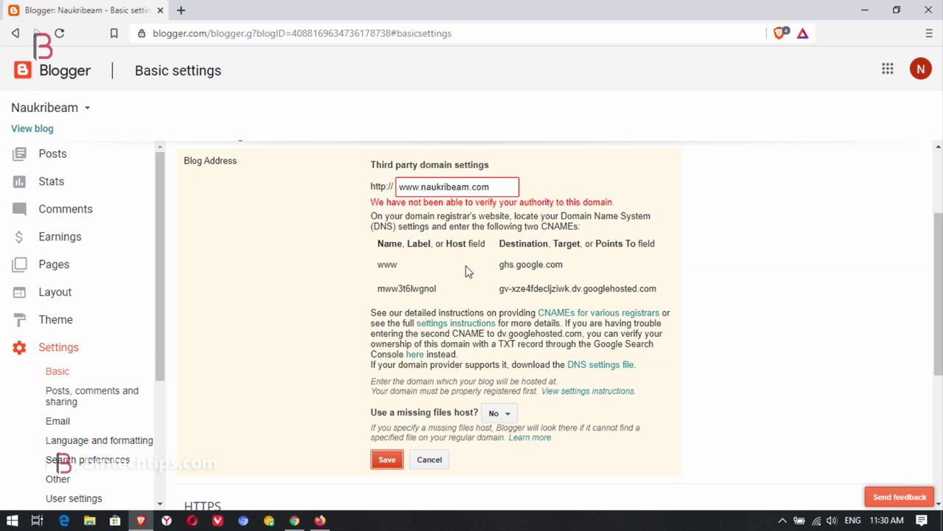
- Copy the ghs.google.com destination, switch to Directnic in Chrome, and open DNS management for naukribeam.com
{"action": "left_click_drag", "start_coordinate": [563, 266], "coordinate": [502, 264]}
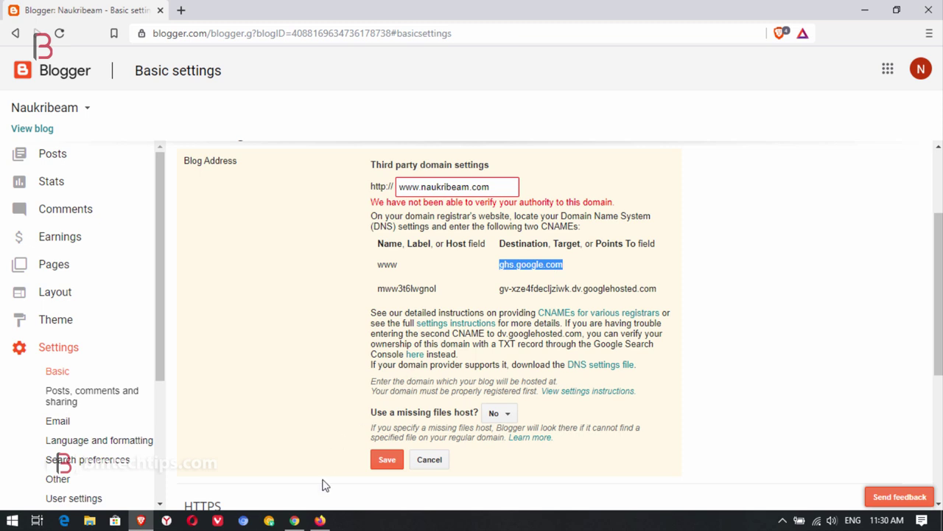
{"action": "left_click", "coordinate": [294, 521]}
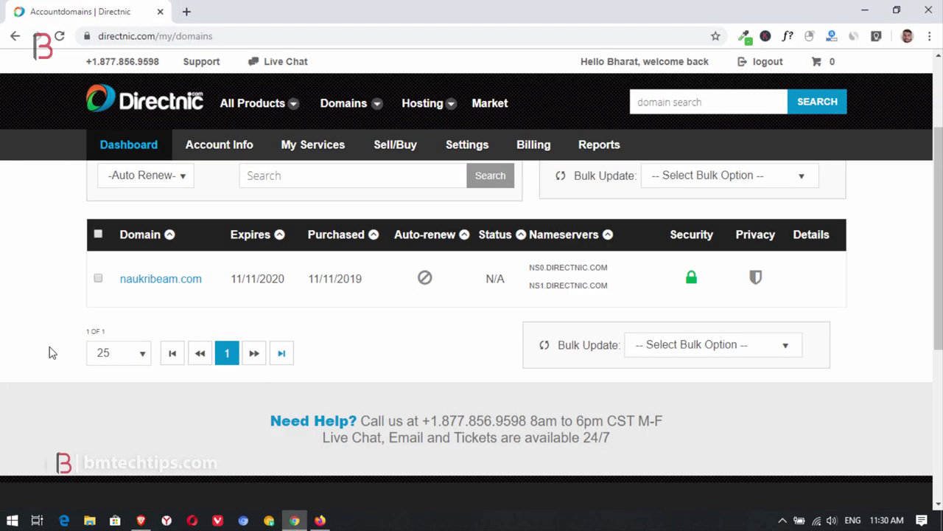
{"action": "left_click", "coordinate": [155, 286]}
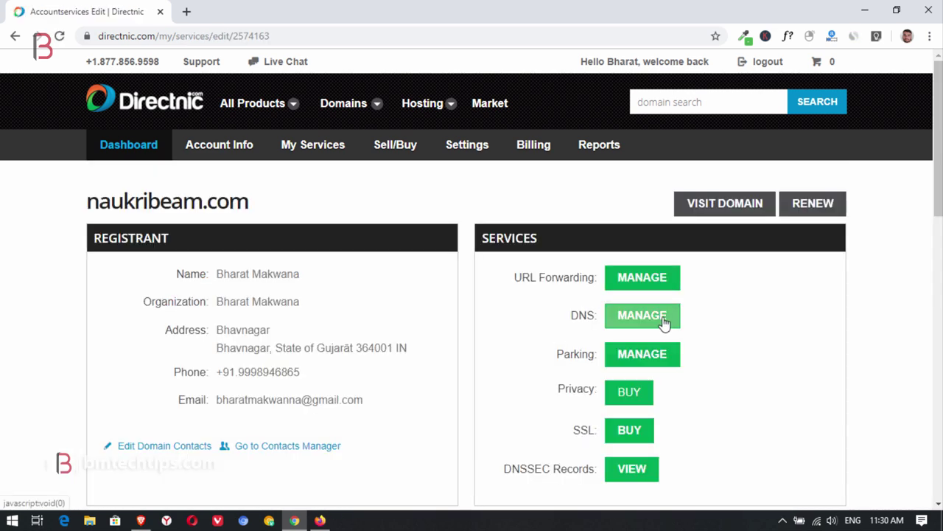
{"action": "left_click", "coordinate": [642, 315]}
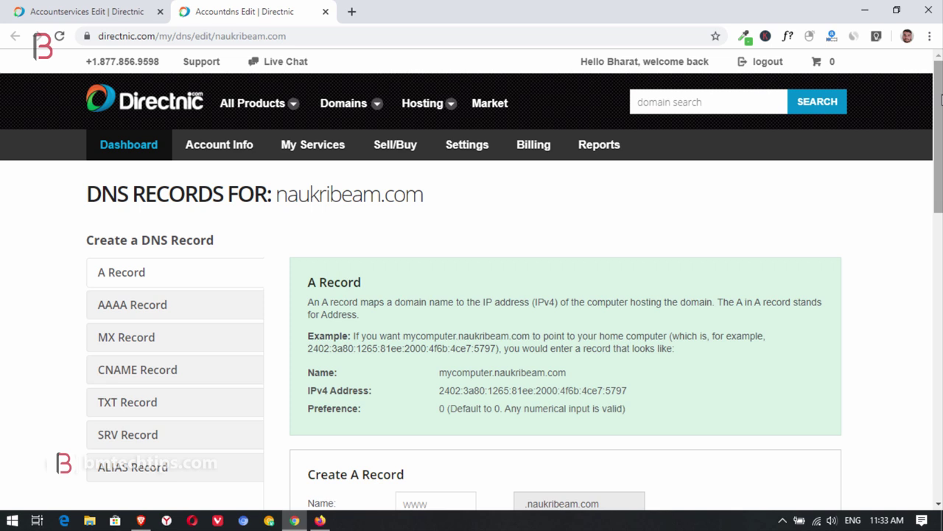
- Add a CNAME record for naukribeam.com with the name www and the IFQDN ghs.google.com
{"action": "left_click_drag", "start_coordinate": [941, 99], "coordinate": [940, 68]}
{"action": "scroll", "coordinate": [104, 182], "scroll_direction": "down", "scroll_amount": 6}
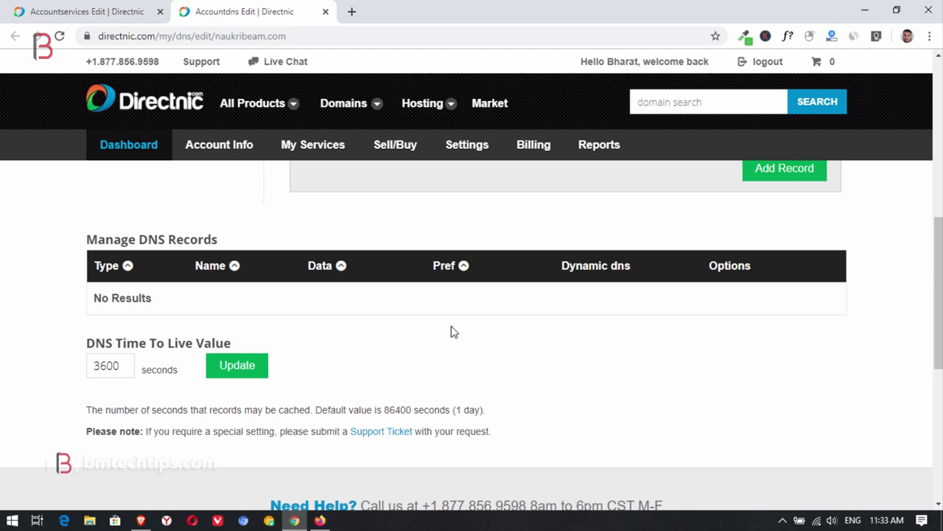
{"action": "scroll", "coordinate": [451, 341], "scroll_direction": "up", "scroll_amount": 3}
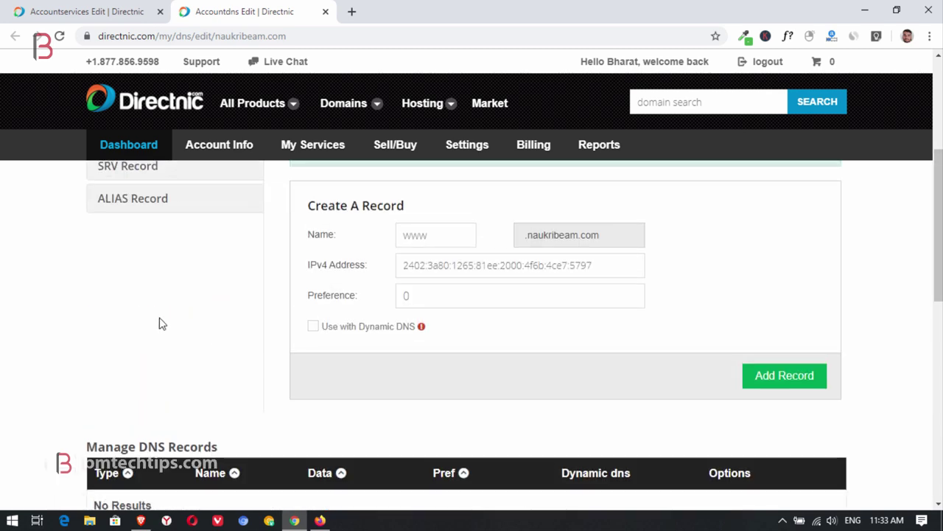
{"action": "scroll", "coordinate": [165, 326], "scroll_direction": "up", "scroll_amount": 3}
{"action": "scroll", "coordinate": [43, 386], "scroll_direction": "up", "scroll_amount": 2}
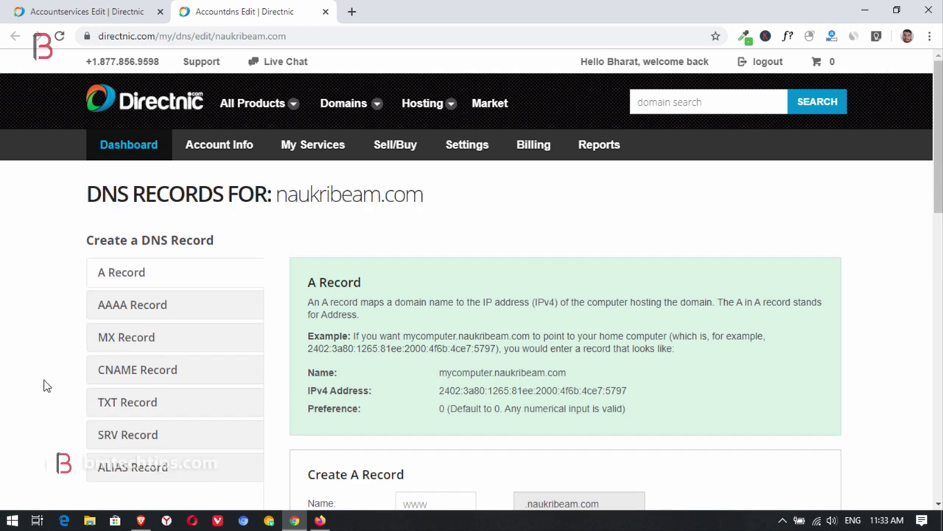
{"action": "left_click", "coordinate": [142, 373]}
{"action": "scroll", "coordinate": [609, 306], "scroll_direction": "down", "scroll_amount": 3}
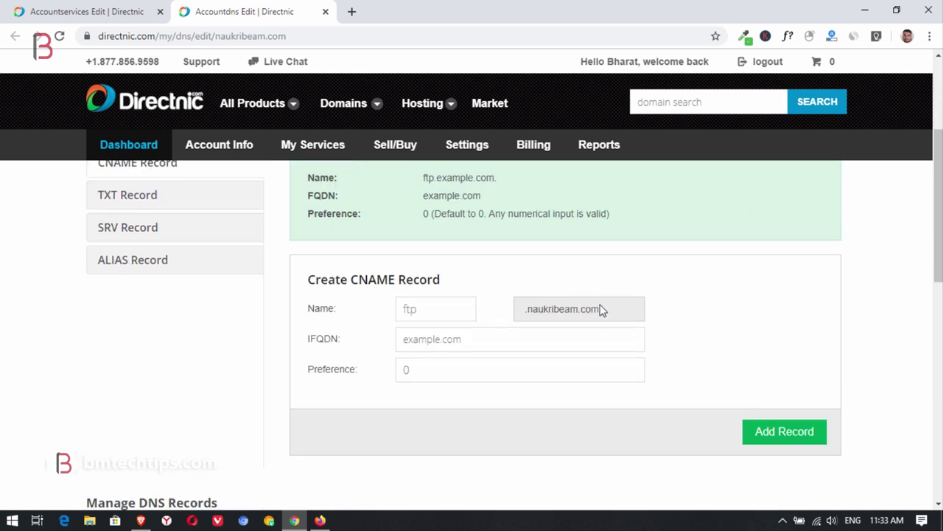
{"action": "left_click", "coordinate": [439, 309]}
{"action": "type", "text": "www"}
{"action": "left_click", "coordinate": [500, 339]}
{"action": "key", "text": "Down"}
{"action": "key", "text": "Return"}
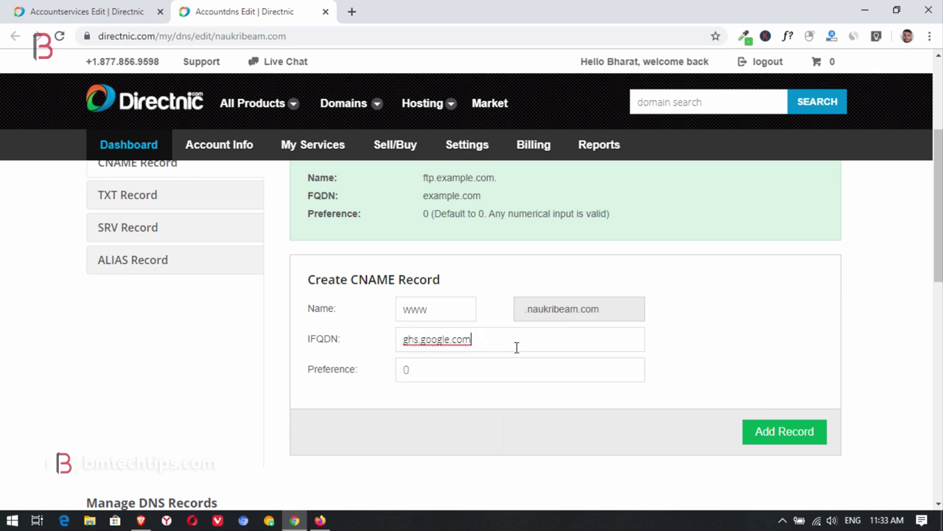
{"action": "left_click", "coordinate": [783, 438]}
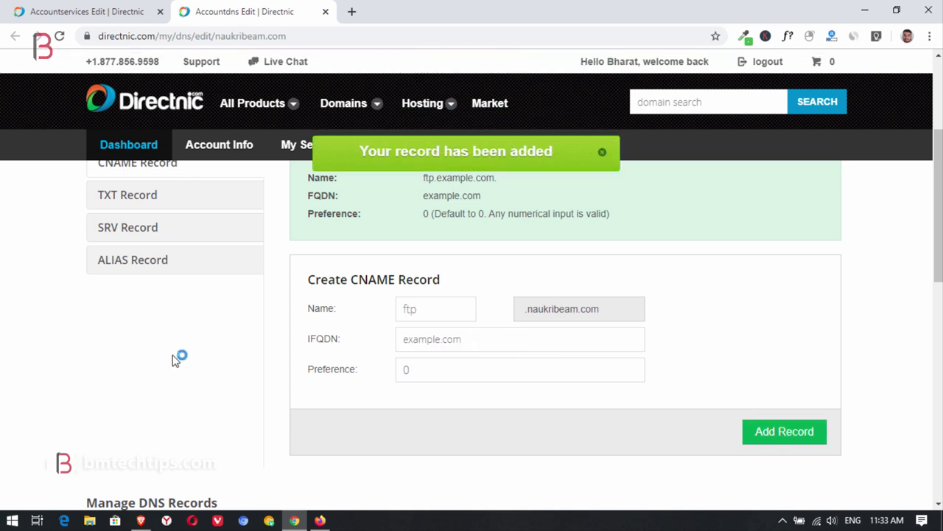
- Copy the second CNAME's verification host label from Blogger and enter it as the name of a new Directnic CNAME record
{"action": "key", "text": "alt+Tab"}
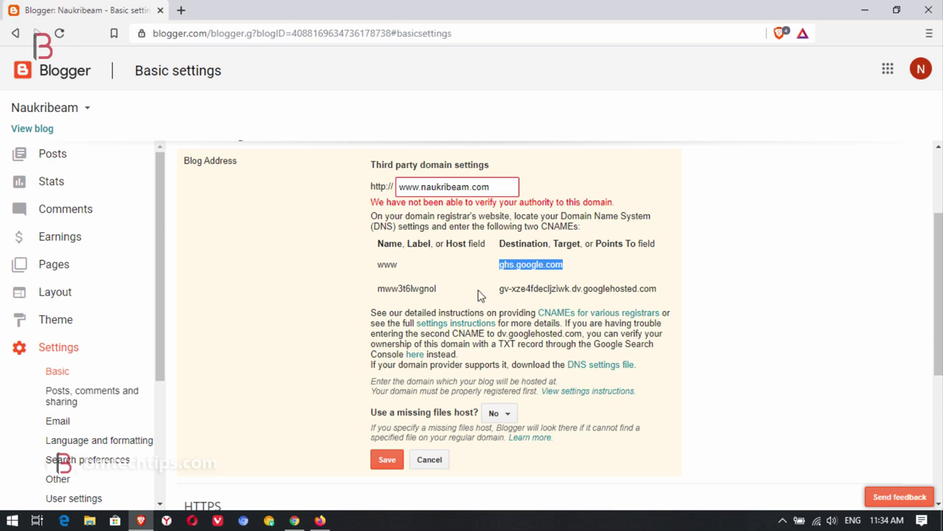
{"action": "left_click", "coordinate": [436, 288]}
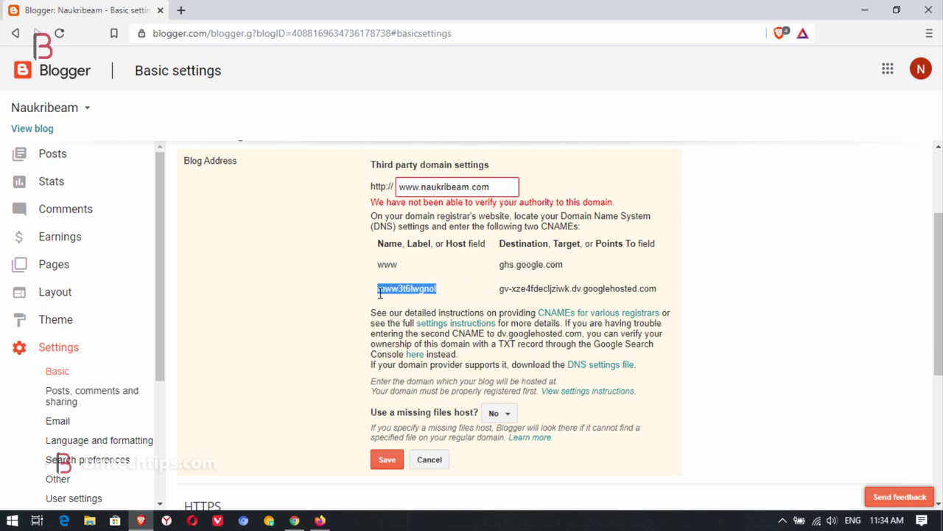
{"action": "left_click", "coordinate": [294, 520]}
{"action": "scroll", "coordinate": [172, 317], "scroll_direction": "up", "scroll_amount": 2}
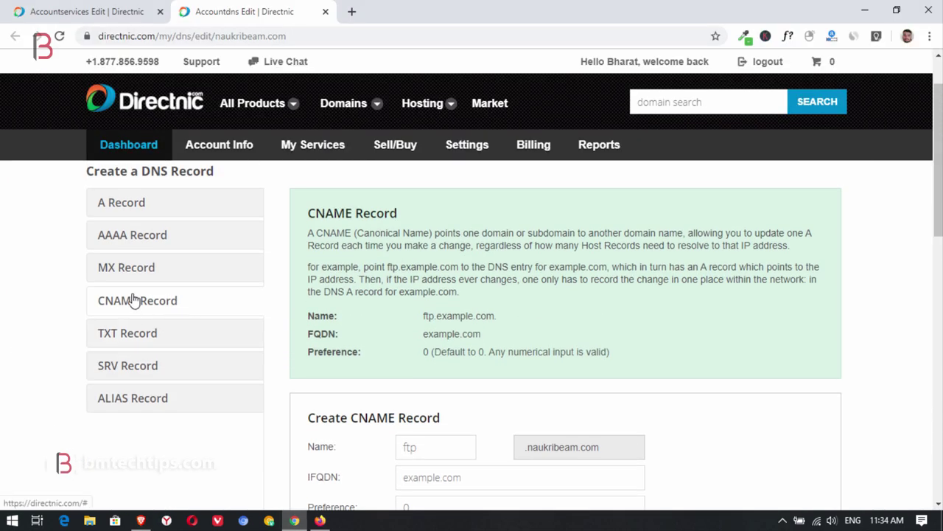
{"action": "left_click", "coordinate": [427, 447]}
{"action": "type", "text": "www3t6lwgnol"}
{"action": "scroll", "coordinate": [398, 390], "scroll_direction": "down", "scroll_amount": 2}
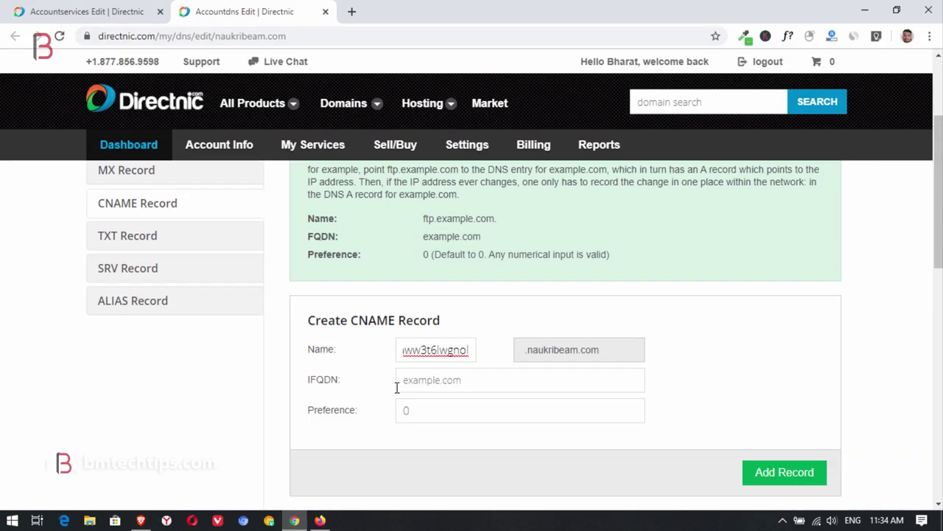
- Copy the second CNAME's googlehosted.com verification target from Blogger, paste it as the IFQDN, and add the record
{"action": "left_click", "coordinate": [141, 520]}
{"action": "left_click_drag", "start_coordinate": [655, 289], "coordinate": [505, 288]}
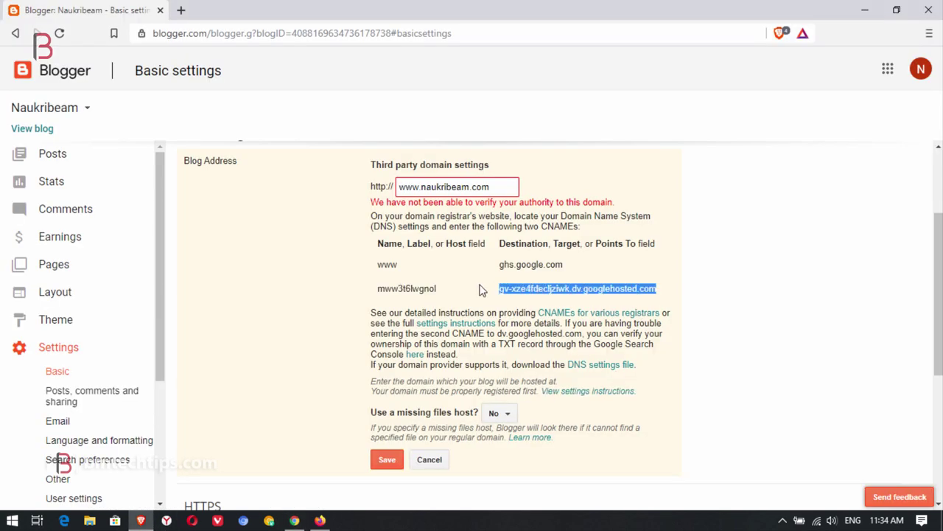
{"action": "left_click", "coordinate": [294, 520]}
{"action": "left_click", "coordinate": [503, 339]}
{"action": "type", "text": "gv-xze4fdecljziwk.dv.googlehosted.com"}
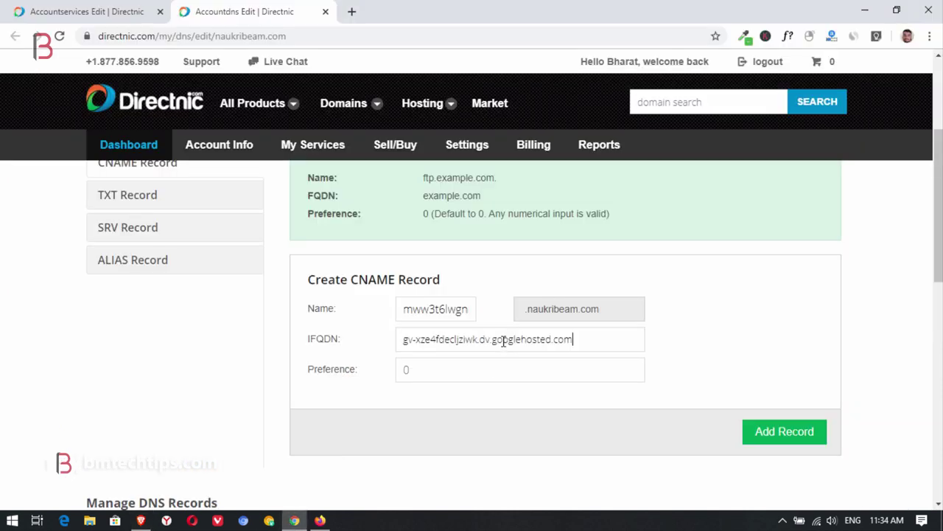
{"action": "left_click", "coordinate": [760, 434]}
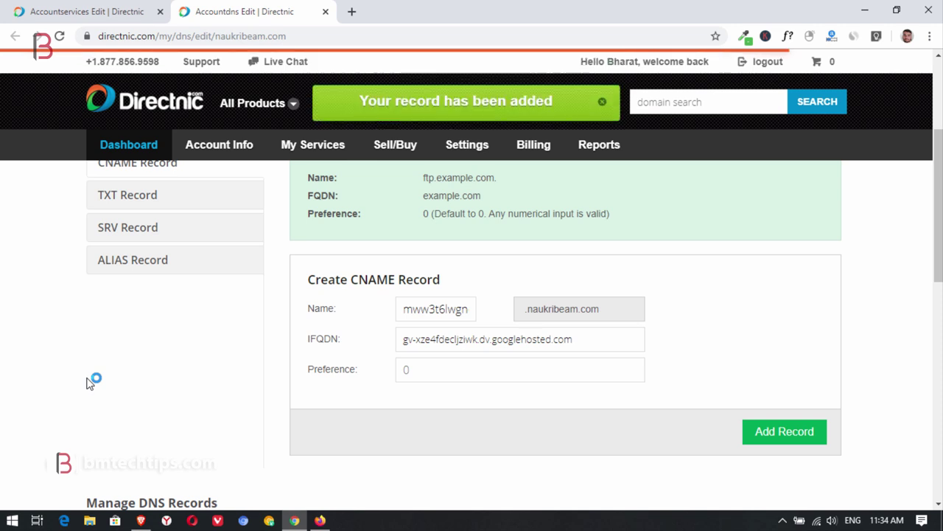
- Update the DNS Time To Live value with 3600 seconds
{"action": "scroll", "coordinate": [156, 359], "scroll_direction": "down", "scroll_amount": 4}
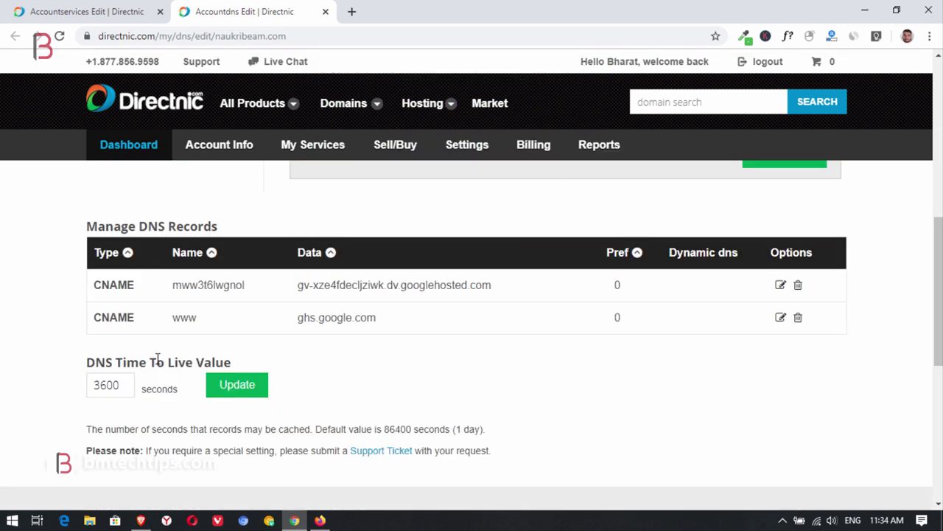
{"action": "double_click", "coordinate": [109, 384]}
{"action": "left_click", "coordinate": [127, 383]}
{"action": "left_click_drag", "start_coordinate": [122, 384], "coordinate": [88, 384]}
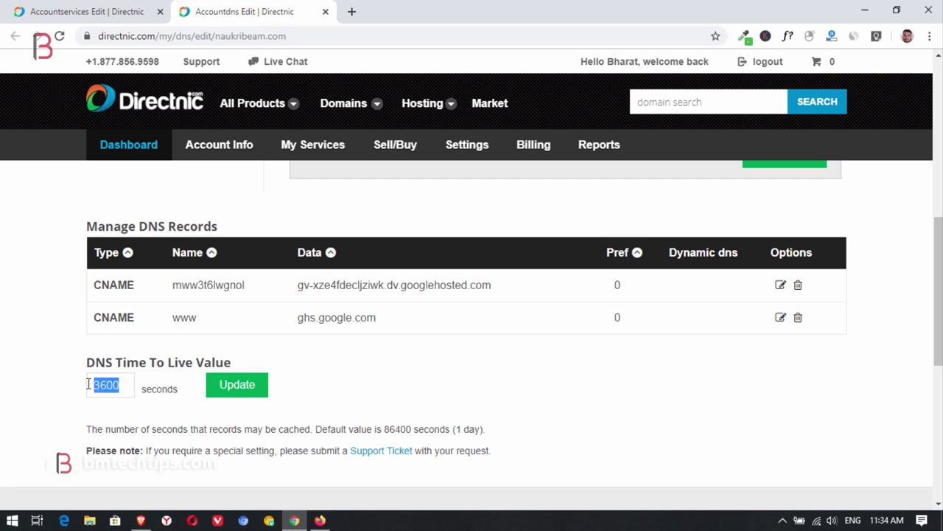
{"action": "left_click", "coordinate": [238, 387]}
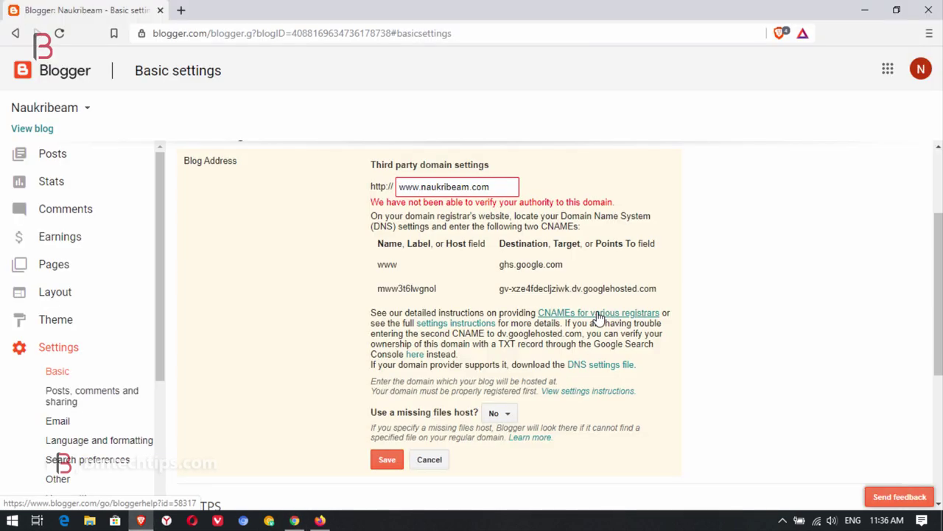
- In Blogger's third-party domain settings, open the linked settings instructions in a new tab
{"action": "right_click", "coordinate": [598, 317]}
{"action": "left_click", "coordinate": [330, 349]}
{"action": "right_click", "coordinate": [442, 322]}
{"action": "left_click", "coordinate": [463, 334]}
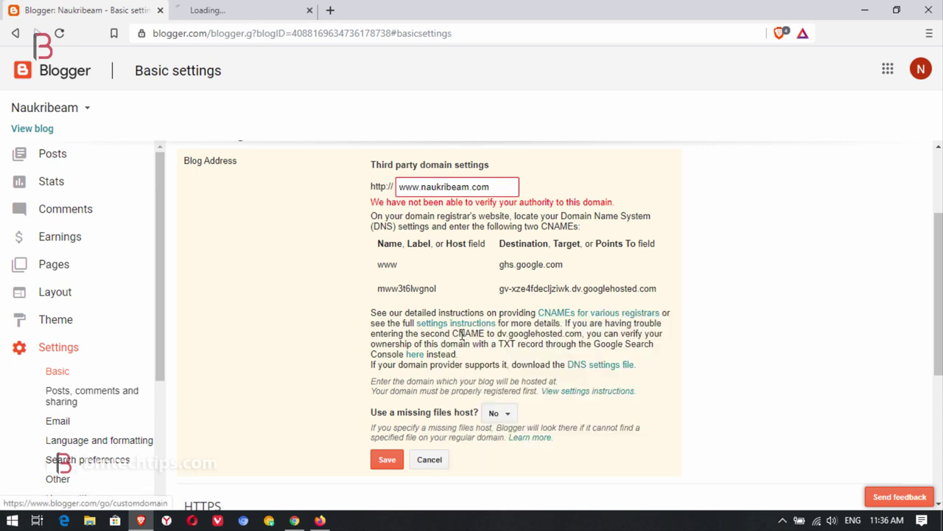
- In Blogger's custom domain instructions, copy the first Google A-record IP address, 216.239.32.21
{"action": "key", "text": "ctrl+Tab"}
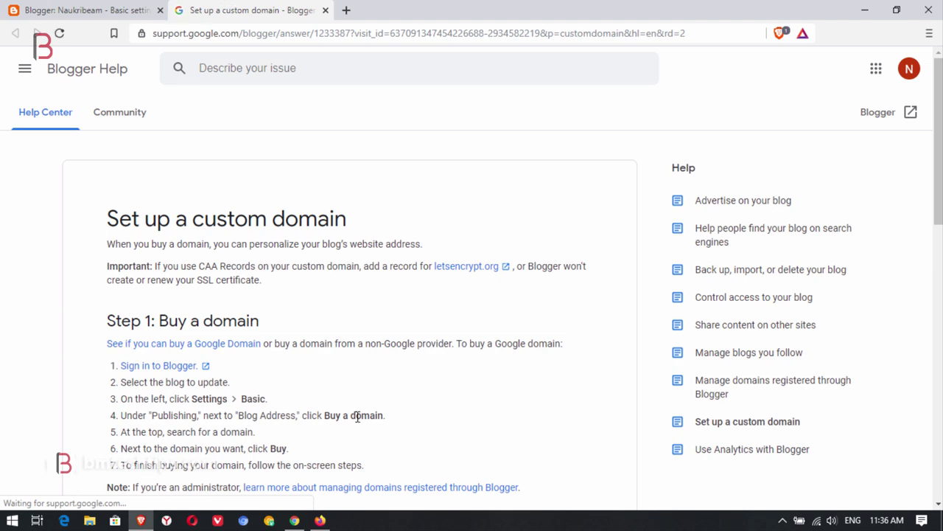
{"action": "scroll", "coordinate": [369, 366], "scroll_direction": "down", "scroll_amount": 7}
{"action": "scroll", "coordinate": [361, 328], "scroll_direction": "down", "scroll_amount": 1}
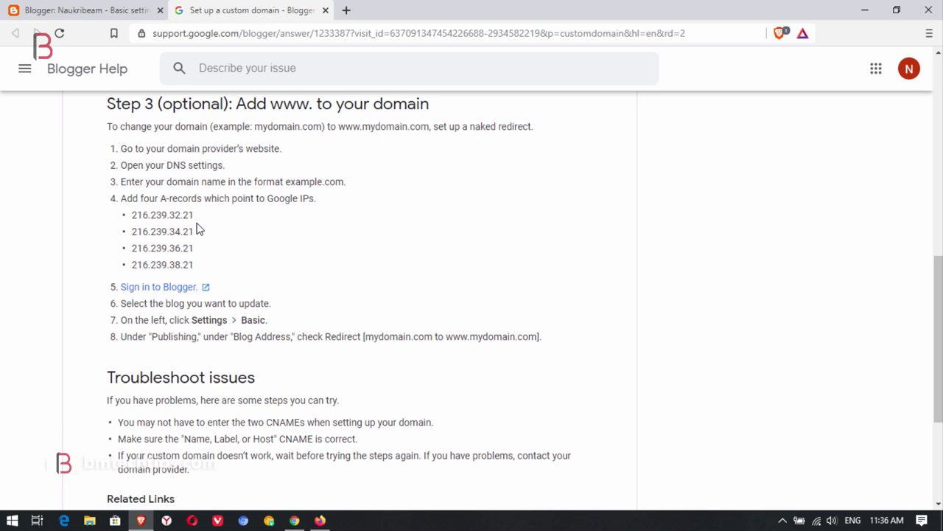
{"action": "left_click_drag", "start_coordinate": [195, 215], "coordinate": [133, 214]}
{"action": "key", "text": "ctrl+c"}
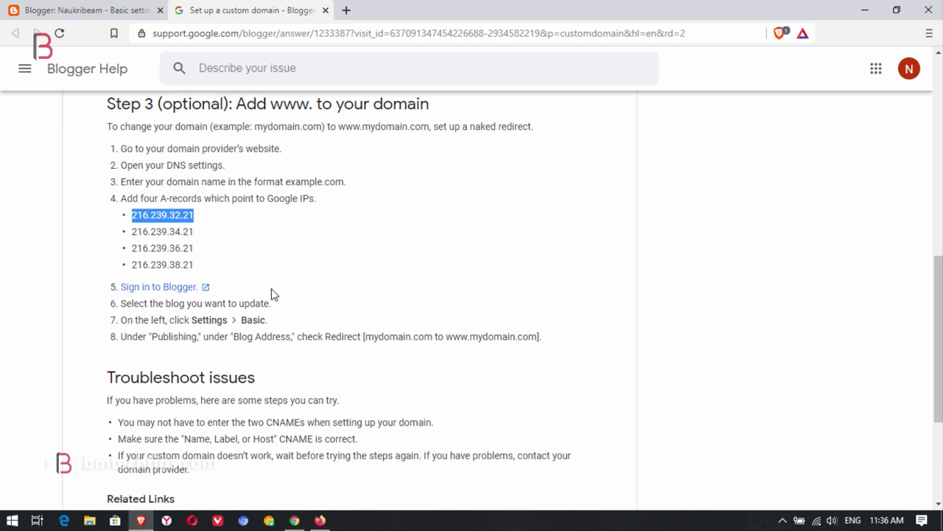
- In Directnic, add an A record for naukribeam.com named www with the IPv4 address 216.239.32.21
{"action": "left_click", "coordinate": [289, 520]}
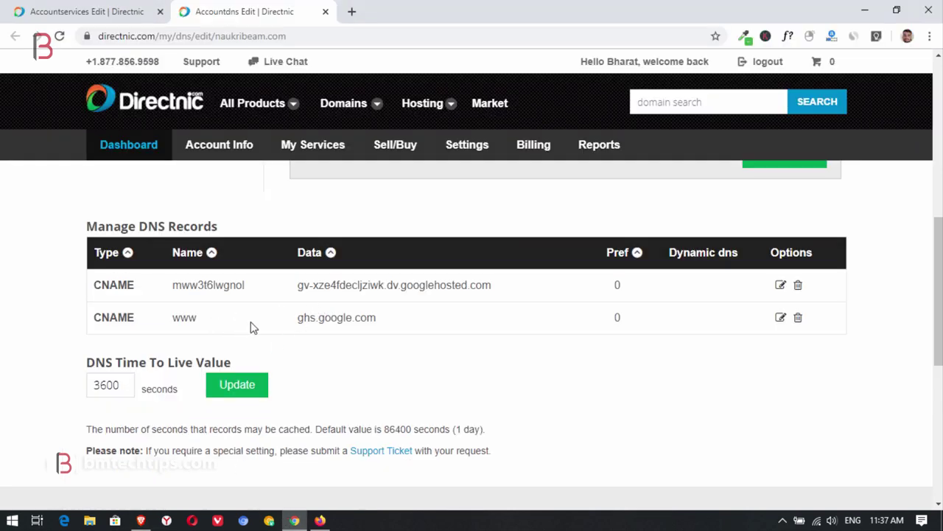
{"action": "scroll", "coordinate": [317, 358], "scroll_direction": "up", "scroll_amount": 10}
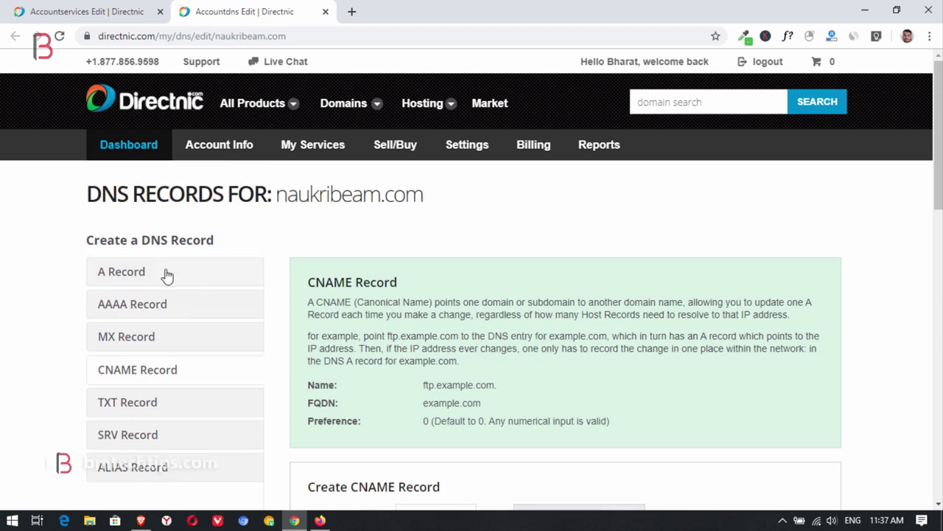
{"action": "left_click", "coordinate": [157, 274]}
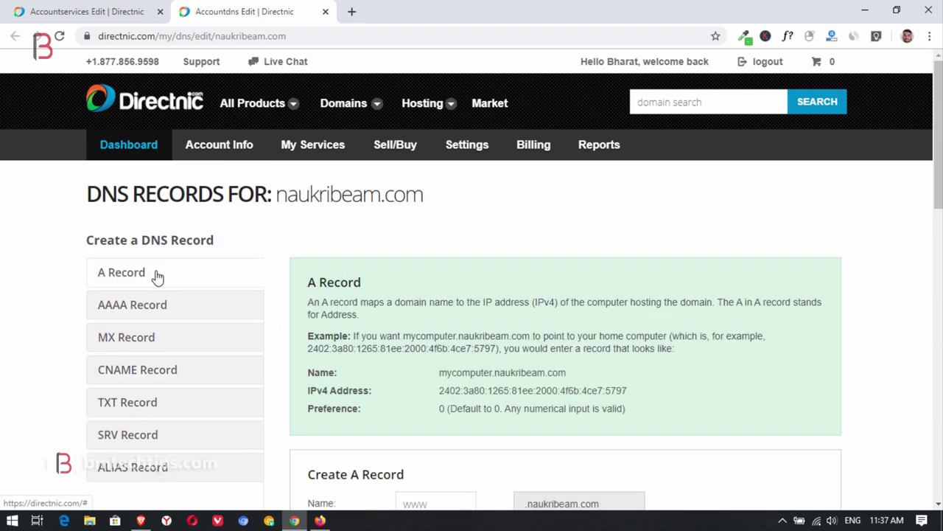
{"action": "scroll", "coordinate": [496, 322], "scroll_direction": "down", "scroll_amount": 3}
{"action": "left_click", "coordinate": [419, 297]}
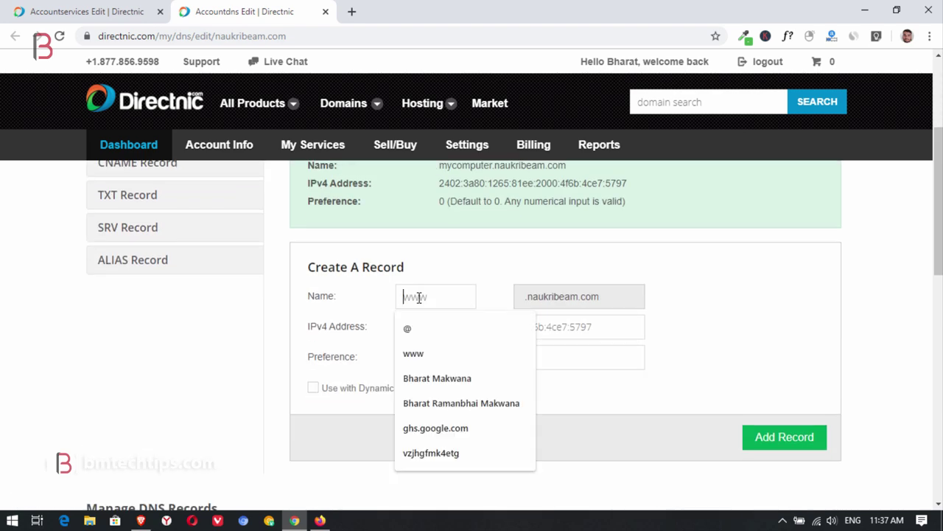
{"action": "type", "text": "www"}
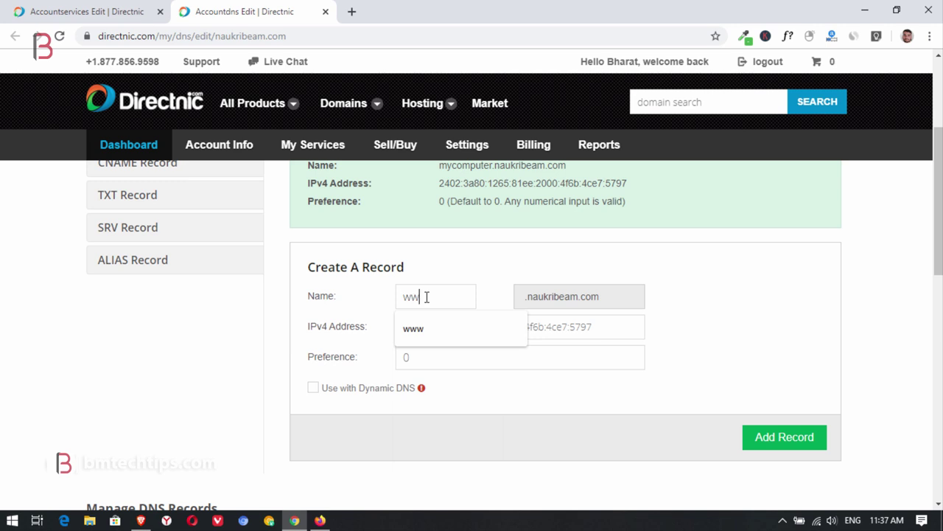
{"action": "left_click", "coordinate": [502, 328]}
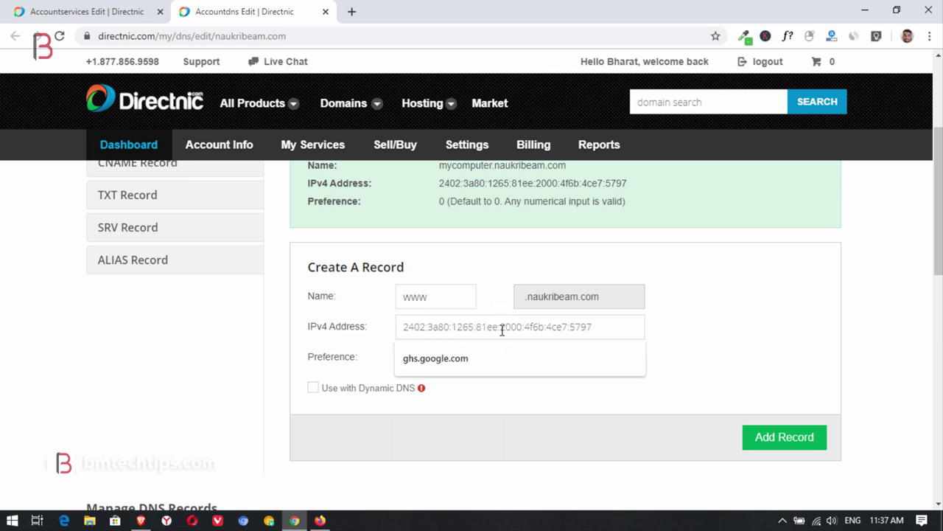
{"action": "key", "text": "ctrl+v"}
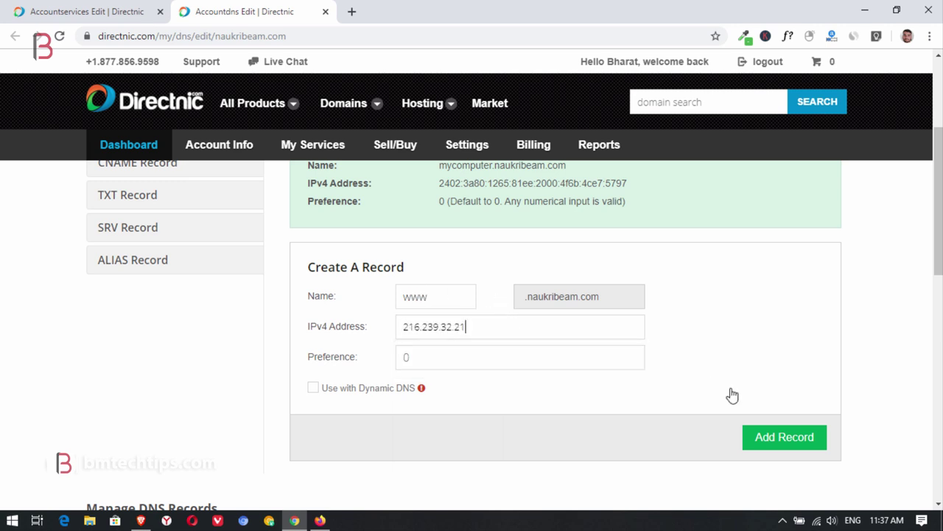
{"action": "left_click", "coordinate": [781, 438]}
- Copy 216.239.34.21 and 216.239.36.21 from the Blogger instructions and add each as a www A record in Directnic
{"action": "left_click", "coordinate": [141, 520]}
{"action": "left_click_drag", "start_coordinate": [194, 231], "coordinate": [132, 231]}
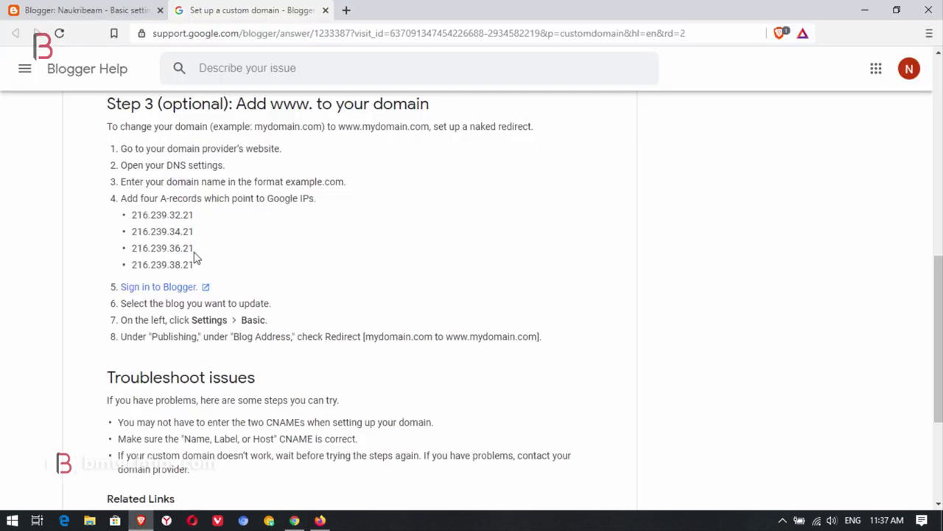
{"action": "left_click_drag", "start_coordinate": [196, 257], "coordinate": [131, 251]}
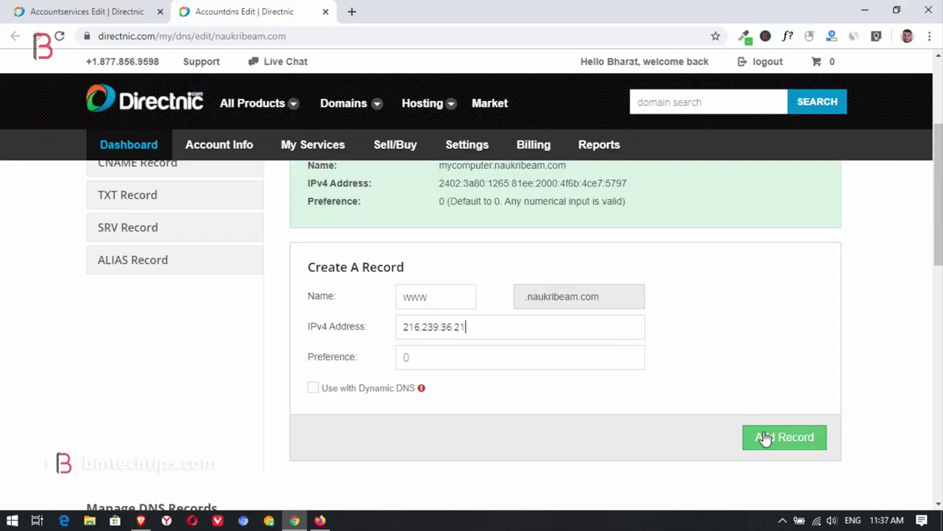
{"action": "left_click", "coordinate": [764, 438]}
- Copy 216.239.38.21 from the Blogger instructions and add it in Directnic as the fourth www A record
{"action": "left_click", "coordinate": [140, 520]}
{"action": "left_click_drag", "start_coordinate": [194, 264], "coordinate": [132, 262]}
{"action": "key", "text": "ctrl+c"}
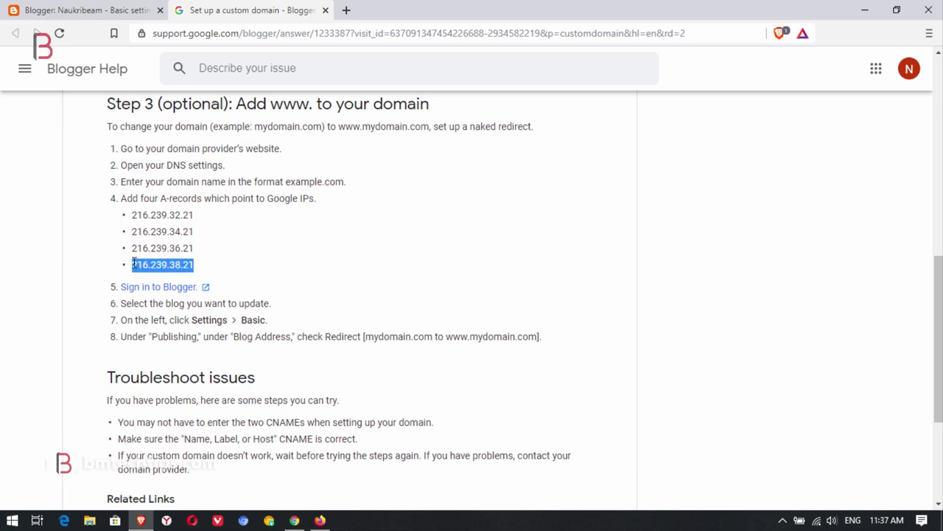
{"action": "left_click", "coordinate": [294, 520]}
{"action": "left_click", "coordinate": [429, 297]}
{"action": "left_click", "coordinate": [465, 352]}
{"action": "left_click", "coordinate": [465, 348]}
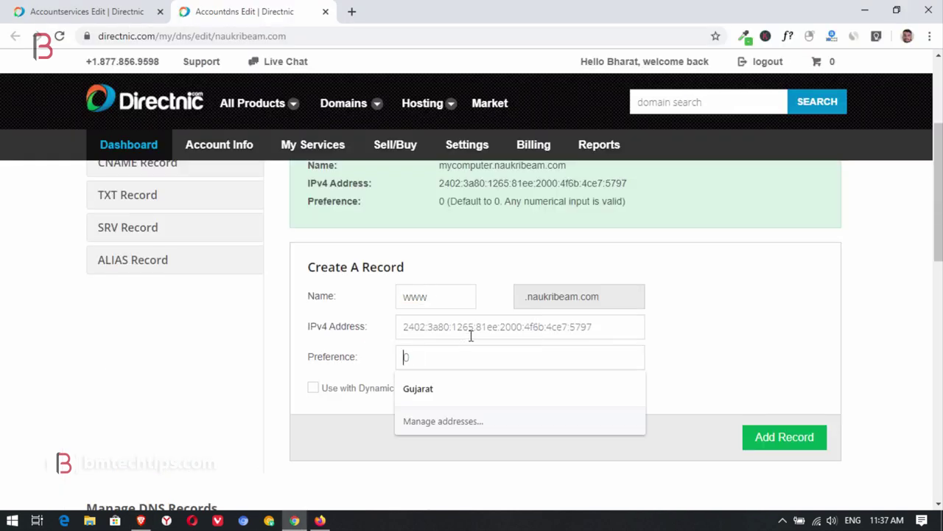
{"action": "left_click", "coordinate": [472, 328]}
{"action": "key", "text": "ctrl+v"}
{"action": "left_click", "coordinate": [774, 441]}
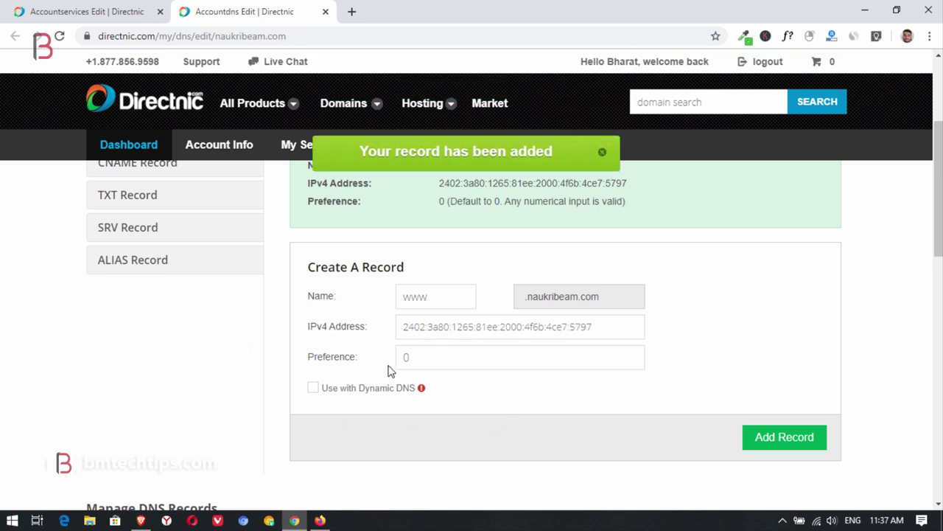
- Check the four A records in the DNS records list and update the Time To Live value with 3600 seconds
{"action": "scroll", "coordinate": [385, 368], "scroll_direction": "down", "scroll_amount": 5}
{"action": "scroll", "coordinate": [221, 325], "scroll_direction": "up", "scroll_amount": 1}
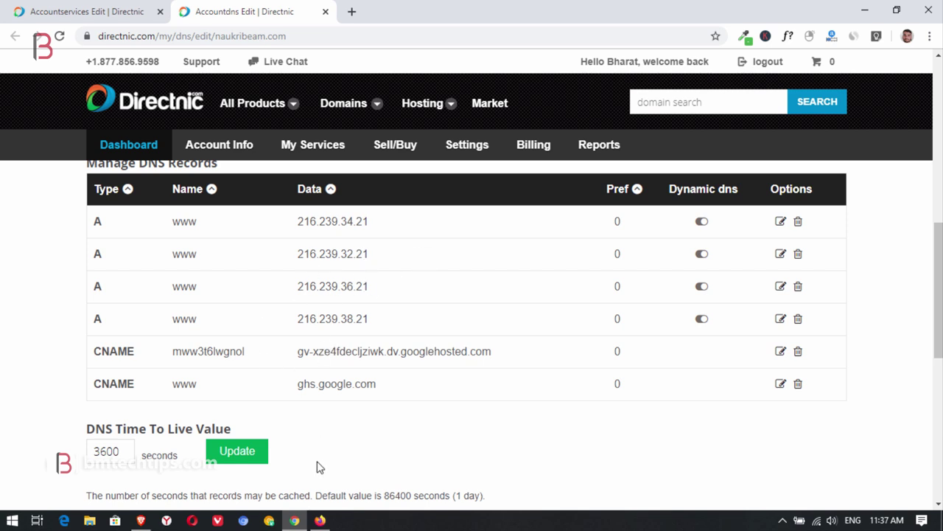
{"action": "left_click", "coordinate": [265, 457]}
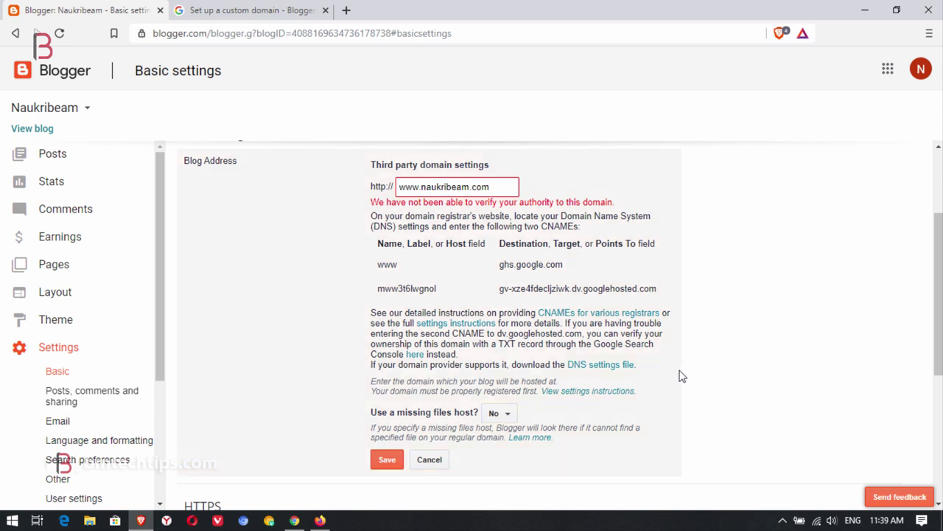
- From Blogger's third-party domain settings, open the Search Console TXT-record verification link in a new tab and switch to it
{"action": "right_click", "coordinate": [416, 355]}
{"action": "left_click", "coordinate": [442, 361]}
{"action": "left_click", "coordinate": [404, 6]}
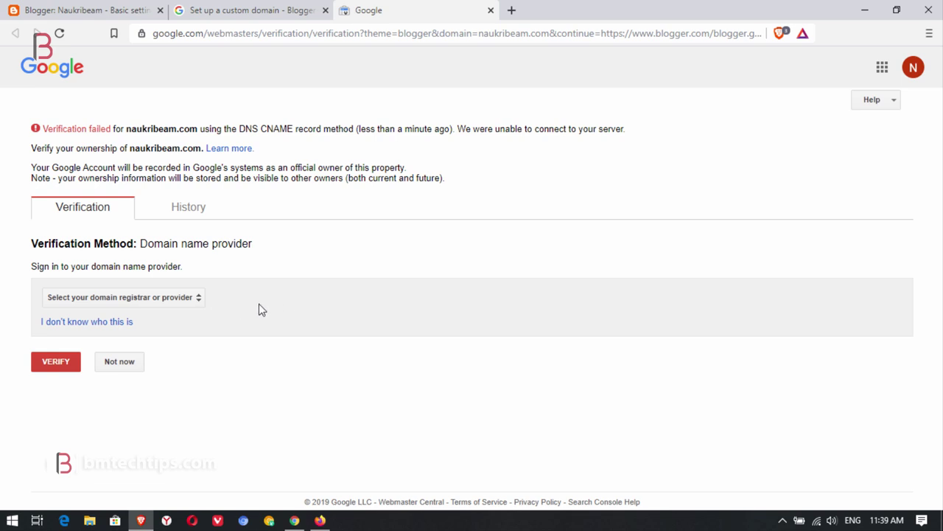
- Choose Other as the domain name provider and copy the google-site-verification TXT record for naukribeam.com
{"action": "left_click", "coordinate": [132, 299]}
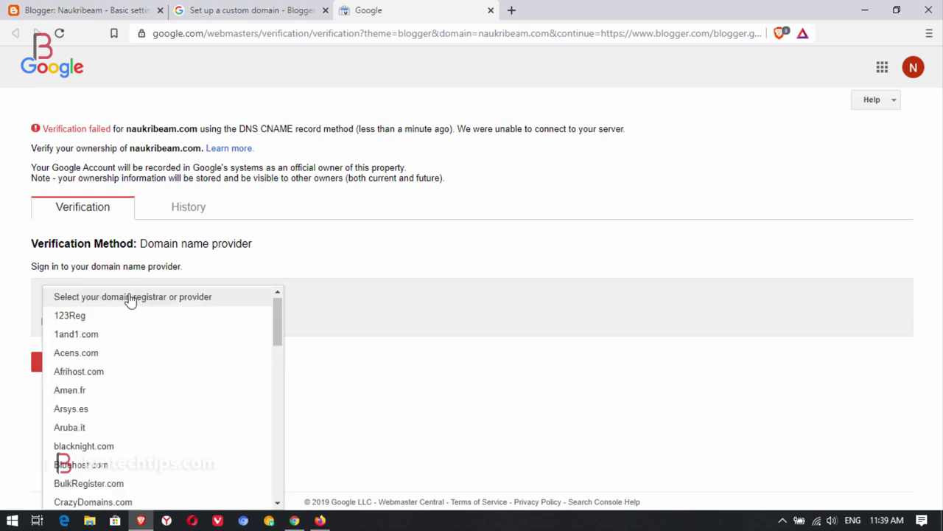
{"action": "scroll", "coordinate": [115, 472], "scroll_direction": "down", "scroll_amount": 10}
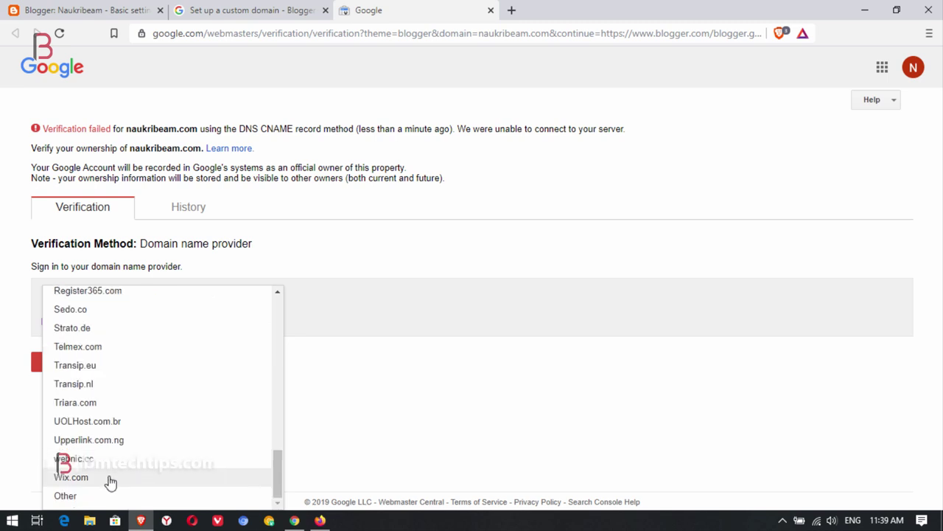
{"action": "left_click", "coordinate": [62, 496]}
{"action": "scroll", "coordinate": [204, 356], "scroll_direction": "down", "scroll_amount": 1}
{"action": "scroll", "coordinate": [204, 357], "scroll_direction": "down", "scroll_amount": 1}
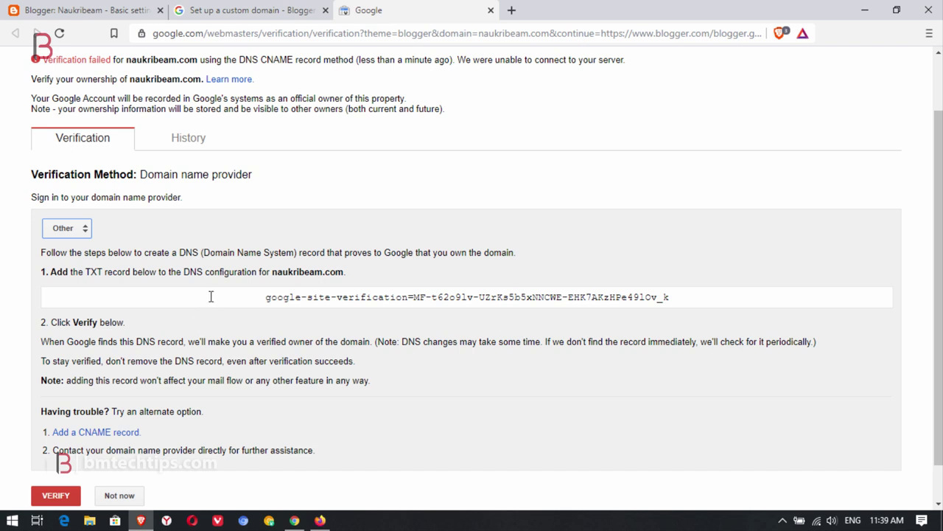
{"action": "left_click", "coordinate": [333, 297]}
{"action": "key", "text": "ctrl+c"}
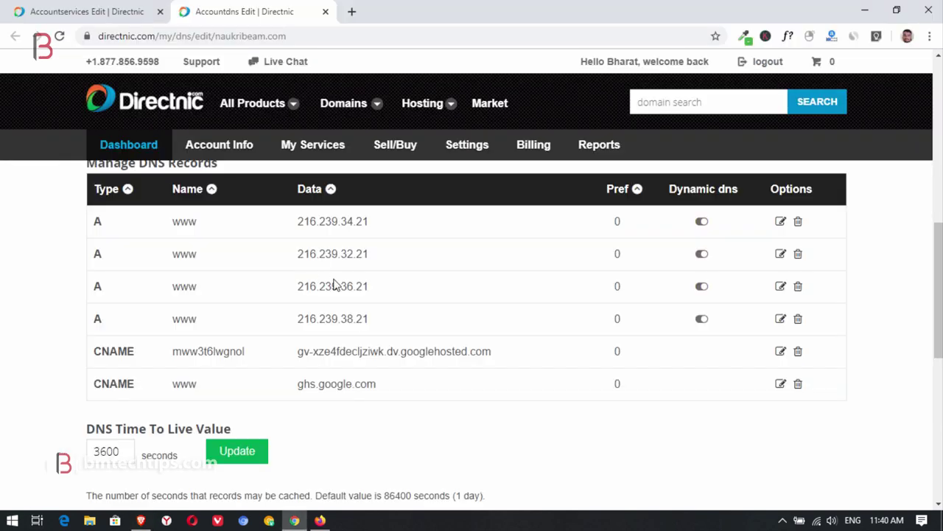
- In Directnic, create a TXT record named www, replace its default text with the copied Google verification token, and add it
{"action": "scroll", "coordinate": [434, 346], "scroll_direction": "up", "scroll_amount": 6}
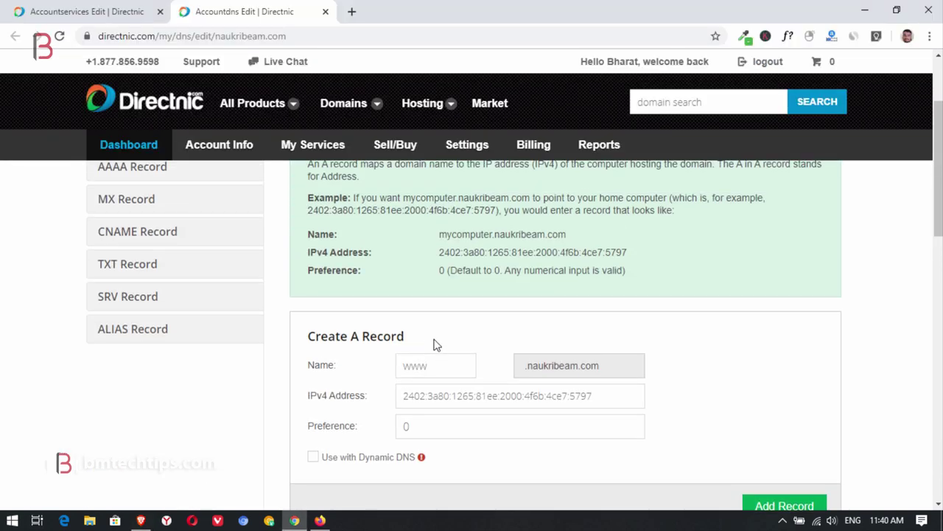
{"action": "left_click", "coordinate": [210, 268]}
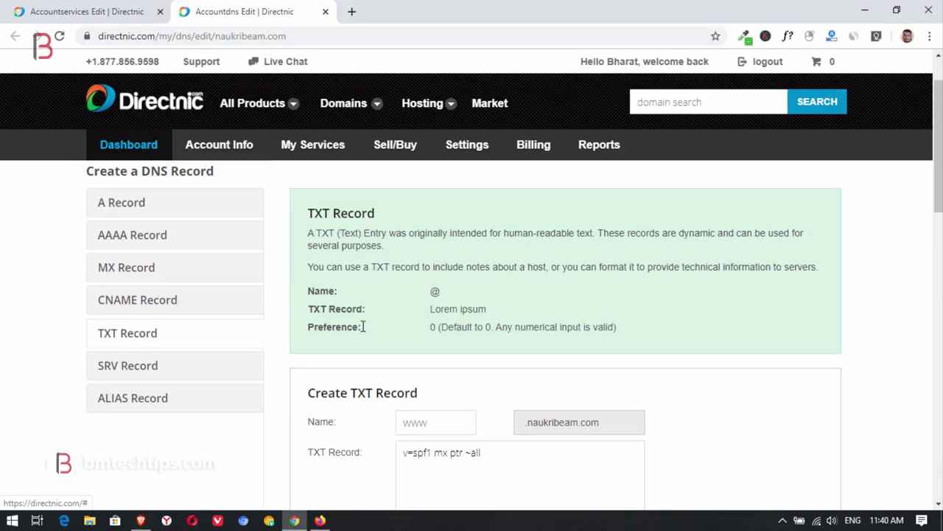
{"action": "scroll", "coordinate": [368, 332], "scroll_direction": "down", "scroll_amount": 2}
{"action": "scroll", "coordinate": [377, 344], "scroll_direction": "down", "scroll_amount": 1}
{"action": "left_click", "coordinate": [437, 283]}
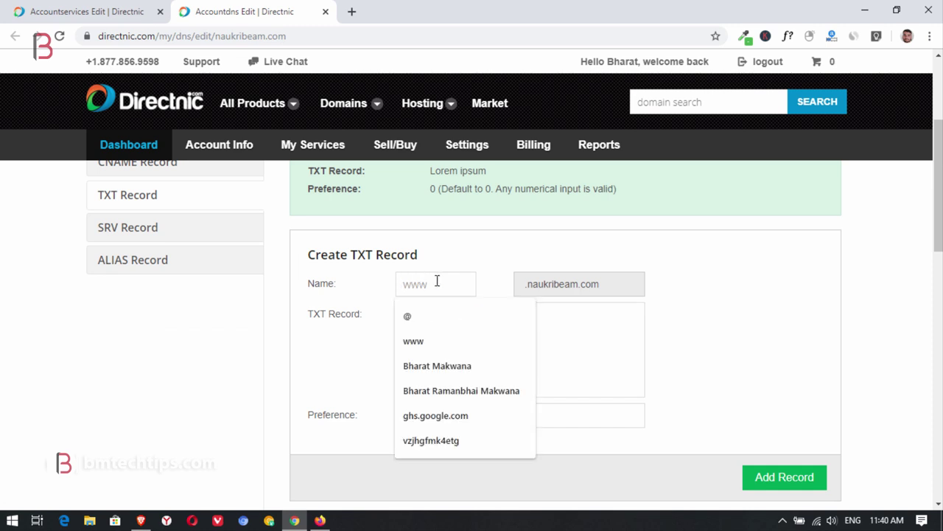
{"action": "left_click", "coordinate": [420, 341]}
{"action": "left_click", "coordinate": [455, 339]}
{"action": "key", "text": "ctrl+a"}
{"action": "key", "text": "BackSpace"}
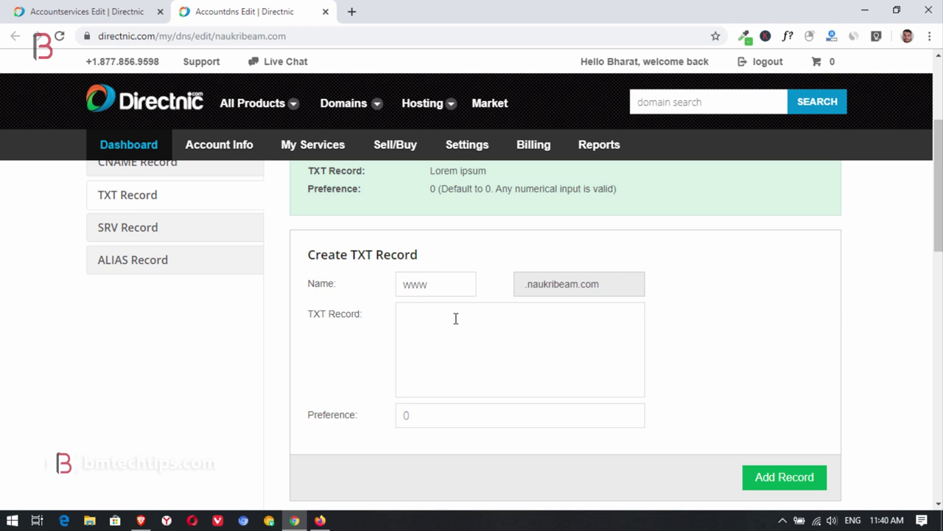
{"action": "key", "text": "ctrl+v"}
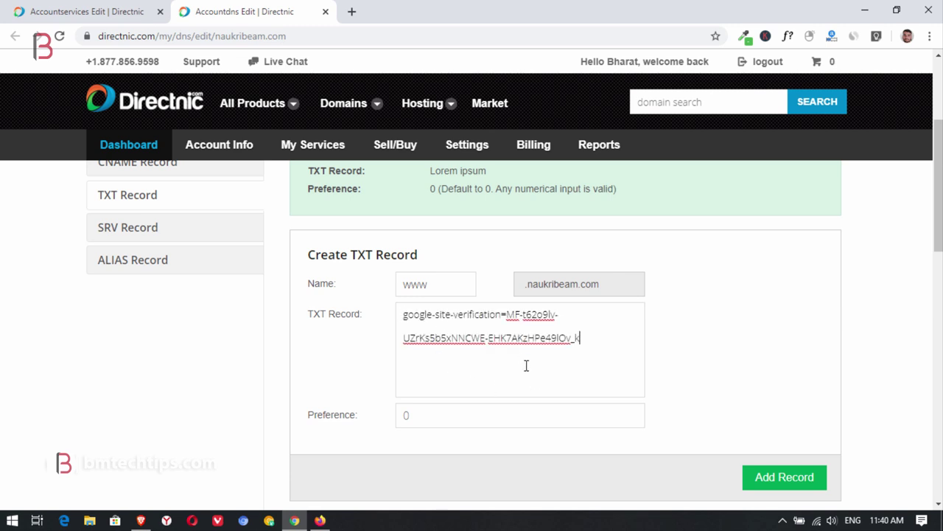
{"action": "left_click", "coordinate": [774, 477]}
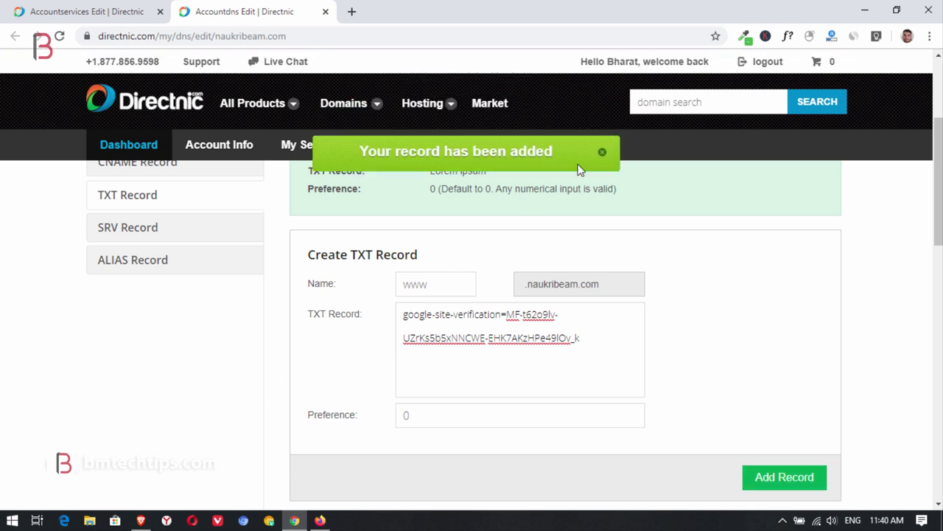
- Dismiss the record notice and update the DNS Time To Live value with 3600 seconds for the new TXT record
{"action": "left_click", "coordinate": [602, 152]}
{"action": "scroll", "coordinate": [248, 368], "scroll_direction": "down", "scroll_amount": 5}
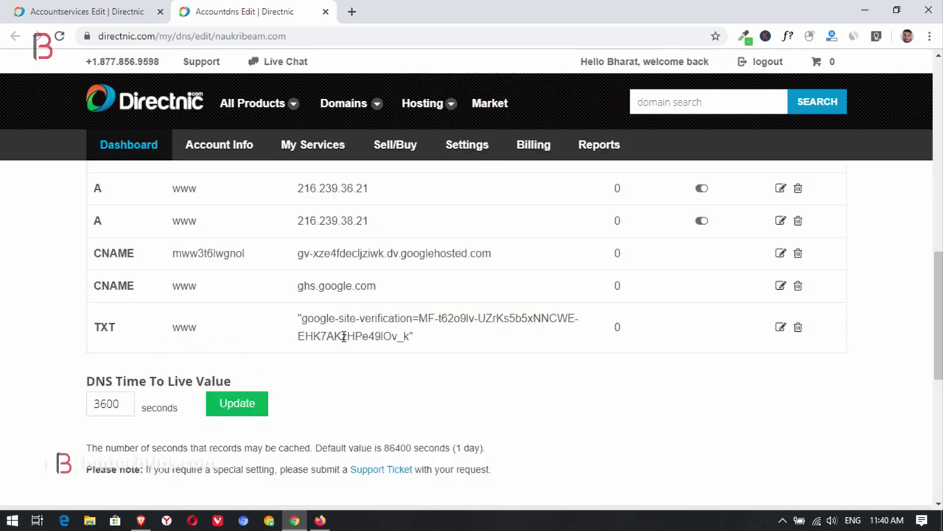
{"action": "left_click", "coordinate": [233, 409]}
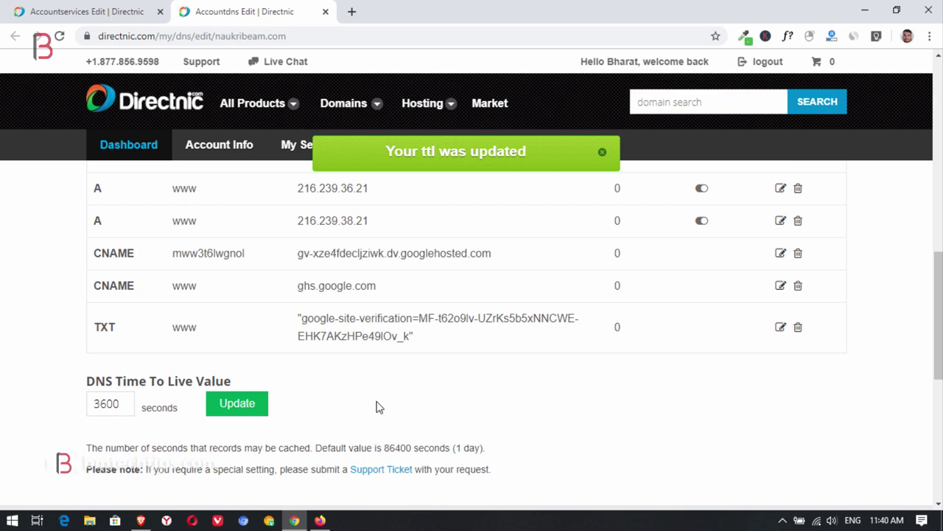
- Return to Google's verification page and try to verify ownership of naukribeam.com with the TXT record
{"action": "left_click", "coordinate": [140, 520]}
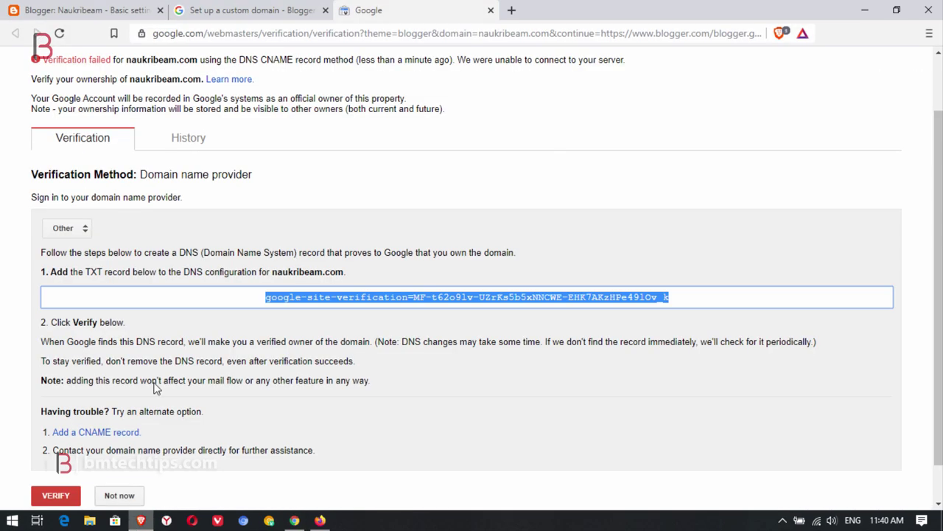
{"action": "left_click", "coordinate": [470, 407]}
{"action": "scroll", "coordinate": [428, 397], "scroll_direction": "down", "scroll_amount": 1}
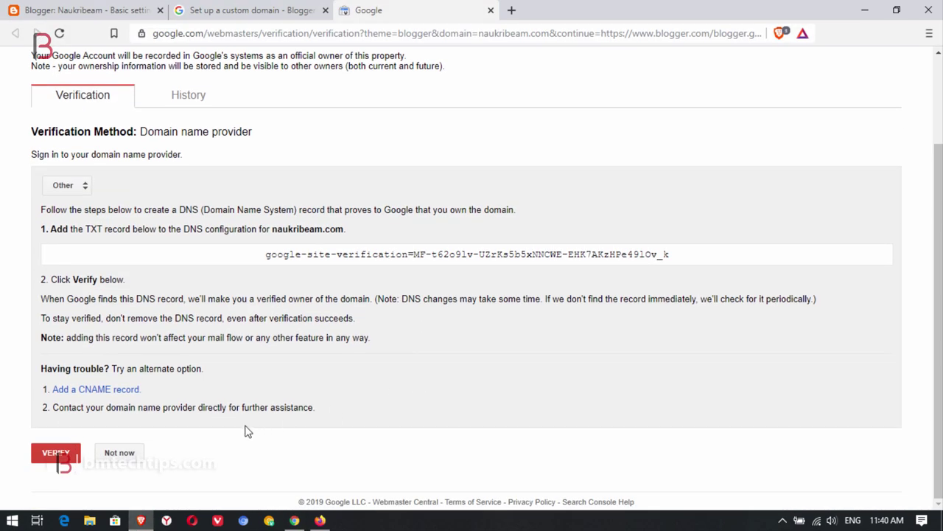
{"action": "left_click", "coordinate": [56, 456]}
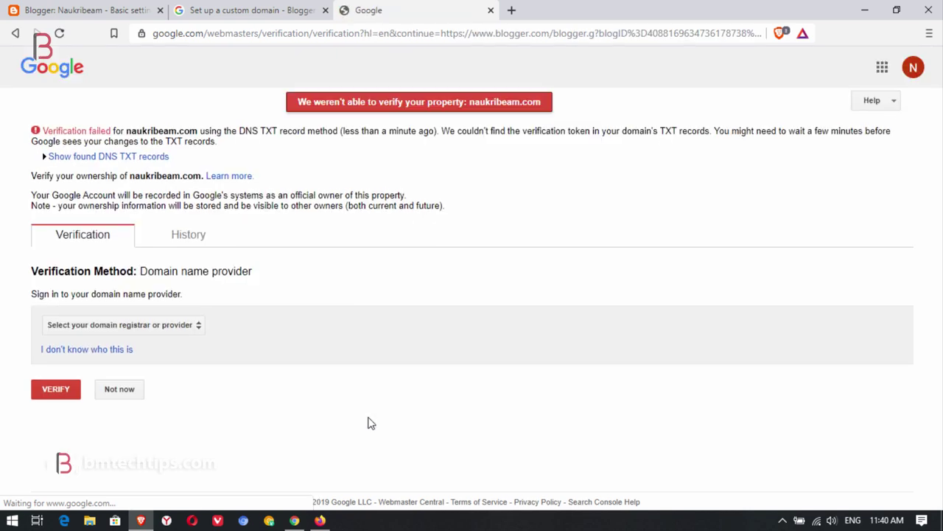
- Select Other as the domain registrar again to display the TXT verification instructions for naukribeam.com
{"action": "left_click", "coordinate": [165, 315]}
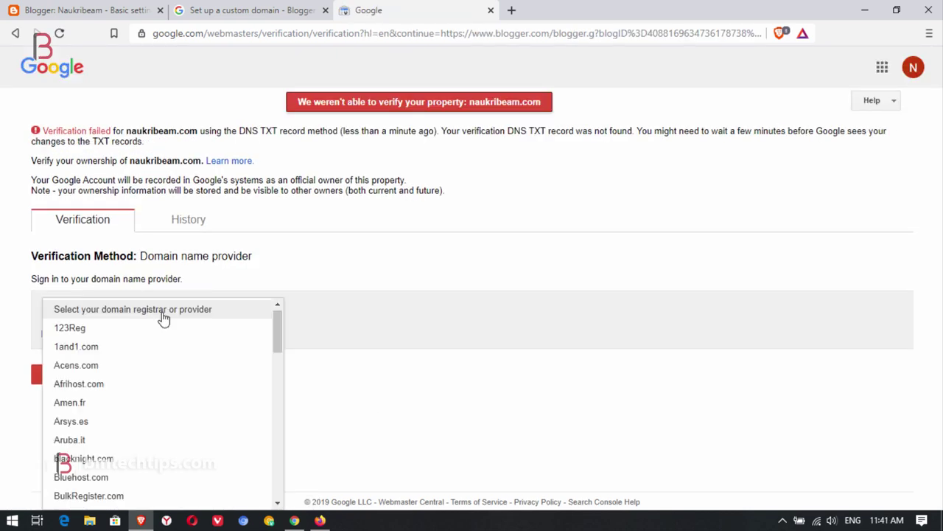
{"action": "scroll", "coordinate": [158, 398], "scroll_direction": "down", "scroll_amount": 15}
{"action": "left_click", "coordinate": [116, 498]}
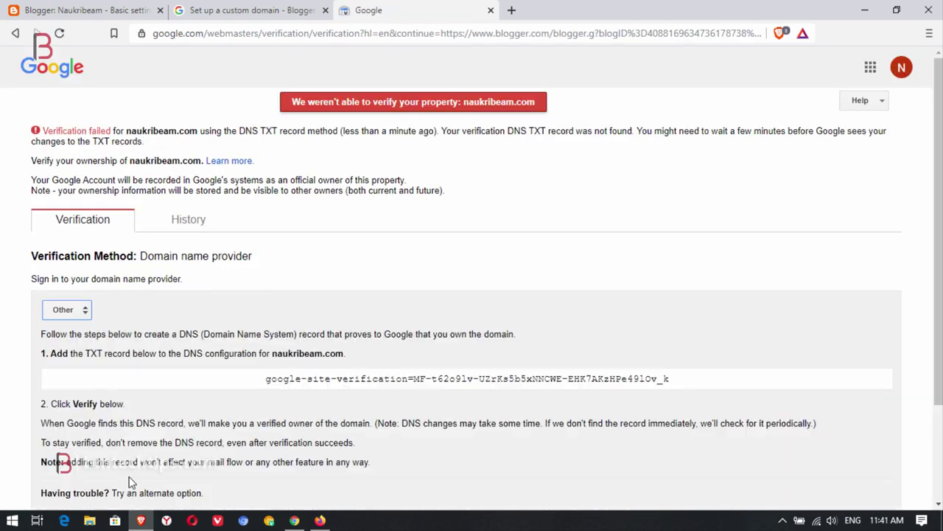
- Switch to the alternate CNAME record verification method for naukribeam.com and copy the CNAME label/host value
{"action": "scroll", "coordinate": [409, 361], "scroll_direction": "down", "scroll_amount": 2}
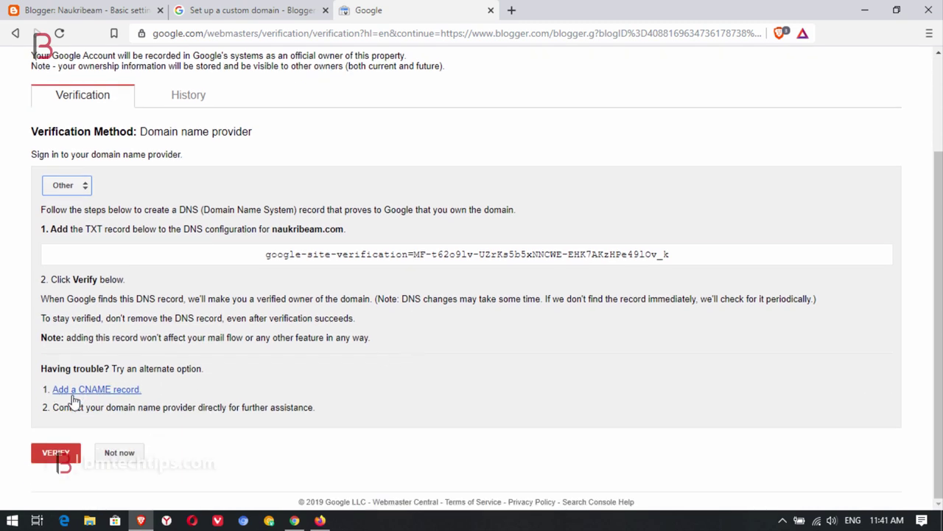
{"action": "left_click", "coordinate": [101, 390]}
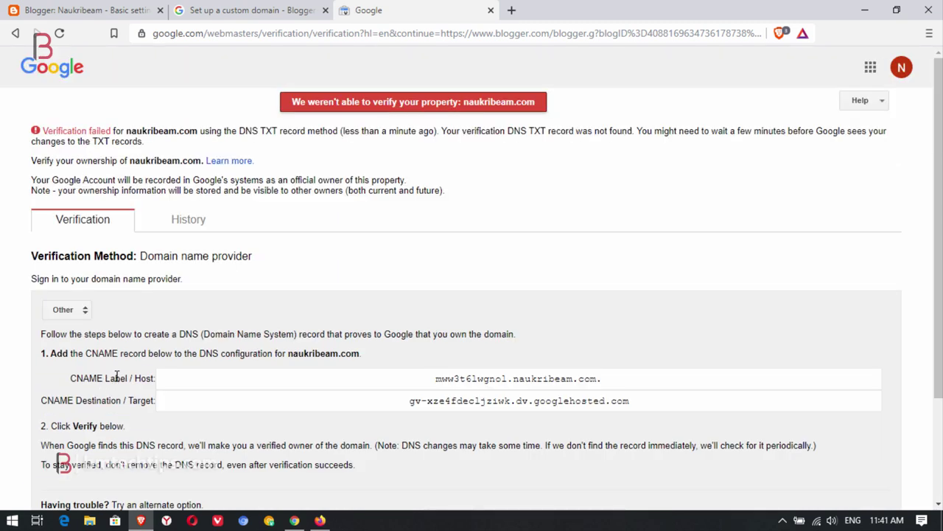
{"action": "scroll", "coordinate": [348, 298], "scroll_direction": "down", "scroll_amount": 2}
{"action": "left_click_drag", "start_coordinate": [601, 241], "coordinate": [438, 245]}
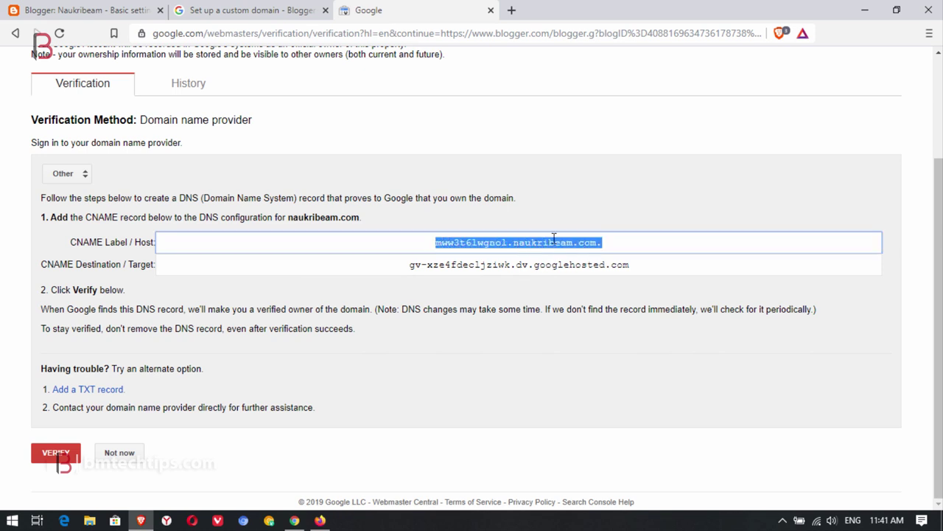
- Switch to Directnic in Chrome, start a new CNAME record for naukribeam.com, and enter the copied verification host as its name
{"action": "key", "text": "alt+Tab"}
{"action": "scroll", "coordinate": [307, 369], "scroll_direction": "up", "scroll_amount": 10}
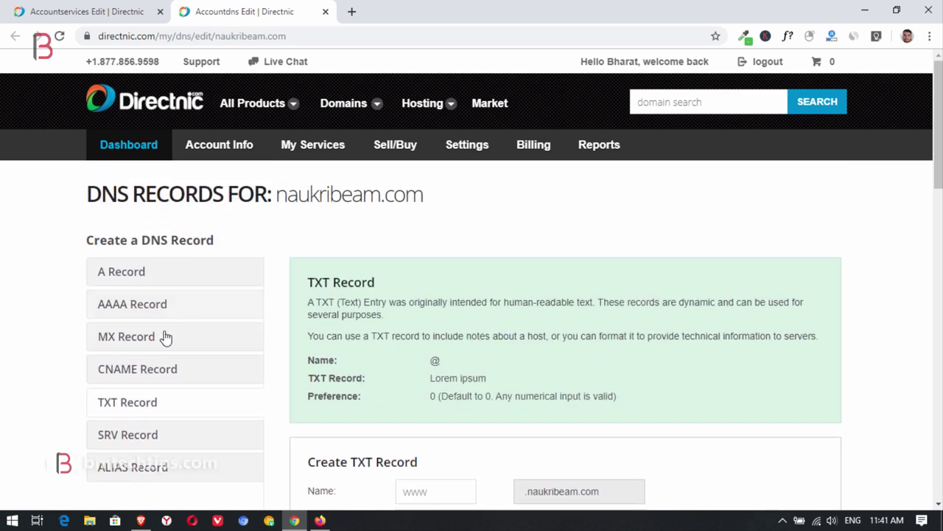
{"action": "left_click", "coordinate": [155, 372]}
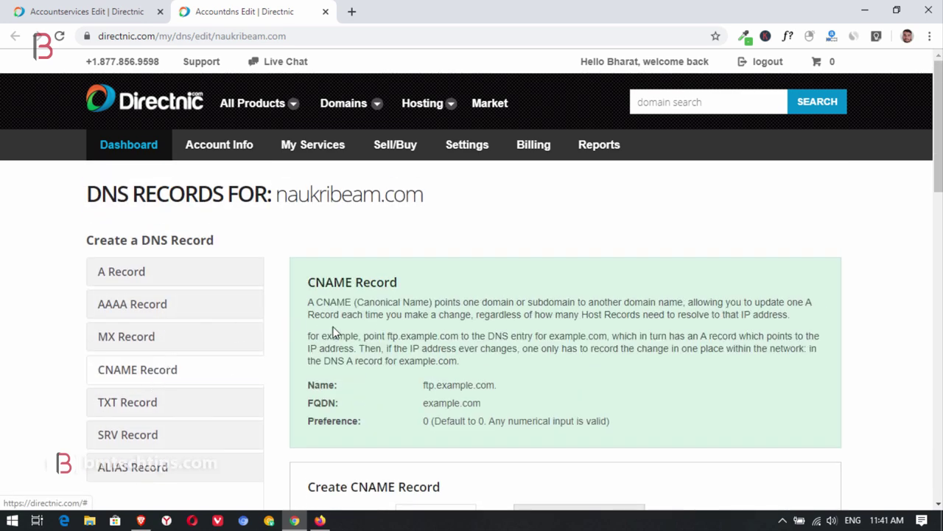
{"action": "scroll", "coordinate": [329, 327], "scroll_direction": "down", "scroll_amount": 3}
{"action": "type", "text": "naukribeam.com."}
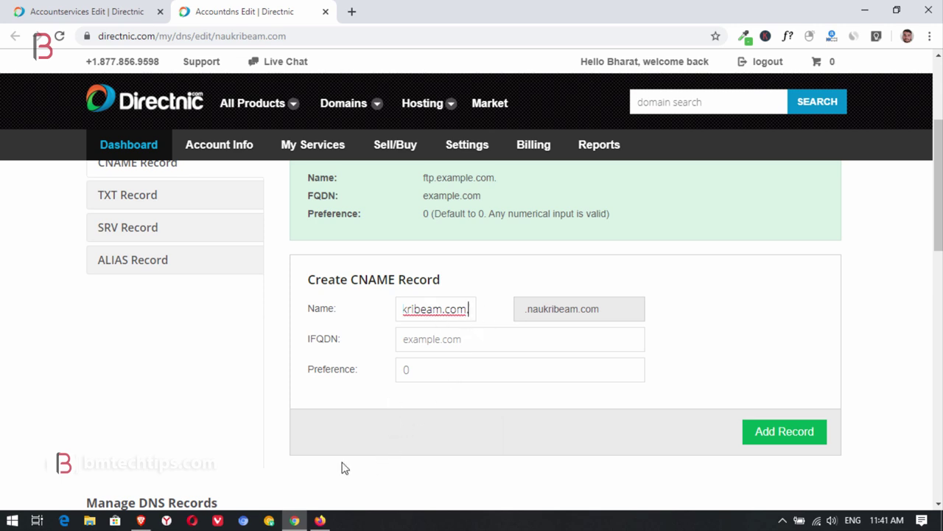
- Copy the CNAME destination/target from Google's verification page and paste it as the IFQDN of the new Directnic CNAME record
{"action": "left_click", "coordinate": [142, 521]}
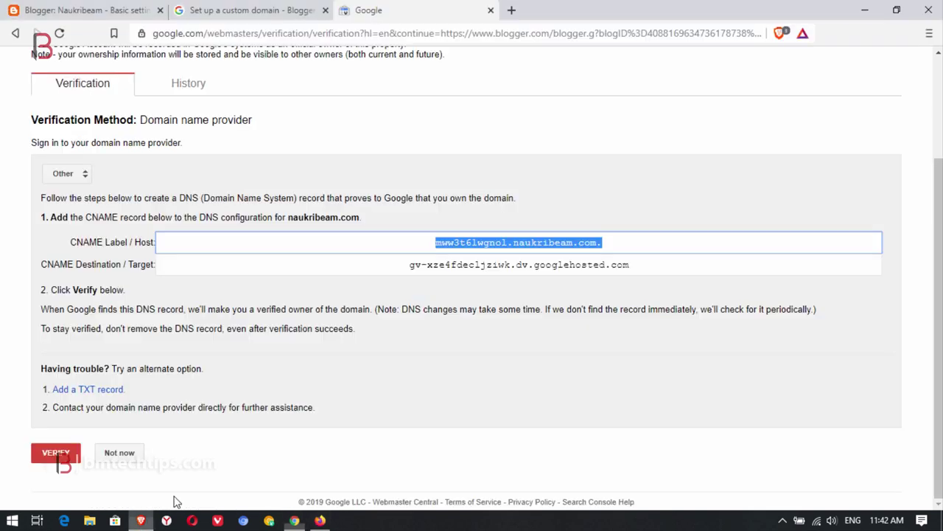
{"action": "left_click", "coordinate": [572, 270]}
{"action": "key", "text": "ctrl+c"}
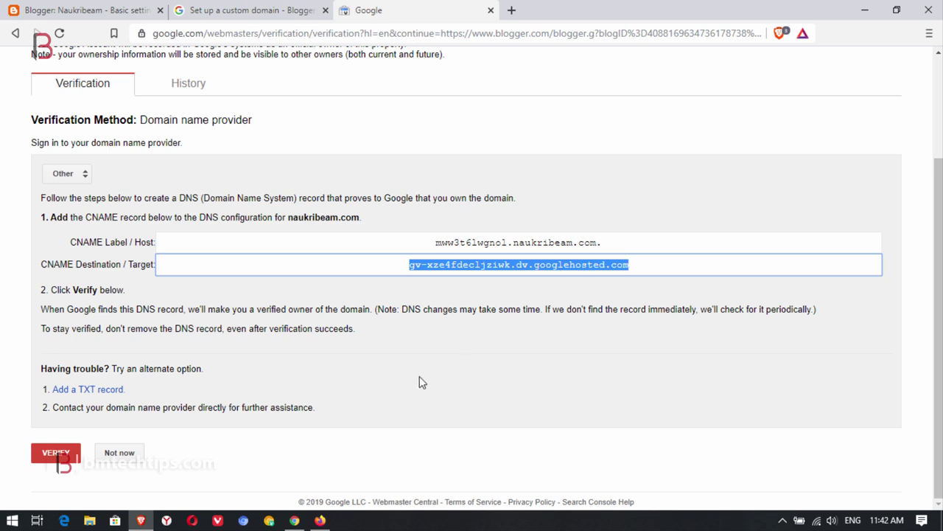
{"action": "left_click", "coordinate": [294, 521]}
{"action": "left_click", "coordinate": [477, 339]}
{"action": "key", "text": "ctrl+v"}
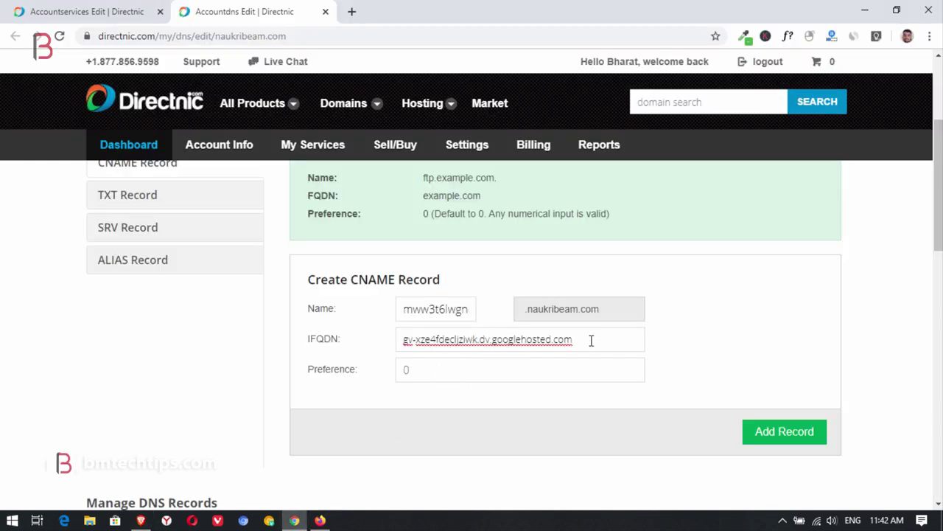
- Trim the .naukribeam.com. suffix from the CNAME record's name, keeping only the verification label, and add the record
{"action": "left_click", "coordinate": [463, 310]}
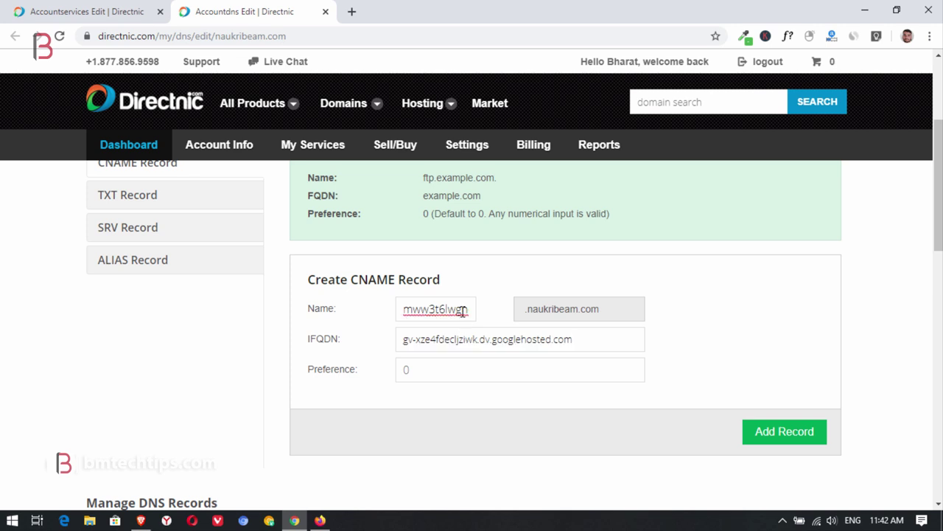
{"action": "key", "text": "Right"}
{"action": "key", "text": "Right"}
{"action": "key", "text": "Right"}
{"action": "key", "text": "Right"}
{"action": "key", "text": "Right"}
{"action": "key", "text": "Right"}
{"action": "key", "text": "Right"}
{"action": "key", "text": "Right"}
{"action": "key", "text": "Right"}
{"action": "key", "text": "Right"}
{"action": "key", "text": "Right"}
{"action": "key", "text": "Right"}
{"action": "key", "text": "Right"}
{"action": "key", "text": "Right"}
{"action": "key", "text": "Right"}
{"action": "key", "text": "Right"}
{"action": "key", "text": "Right"}
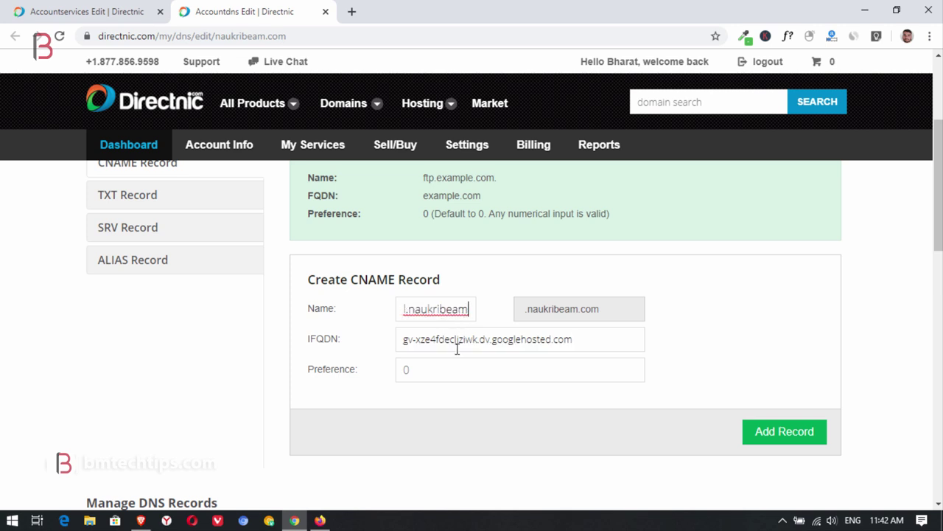
{"action": "key", "text": "Left"}
{"action": "key", "text": "Left"}
{"action": "key", "text": "Left"}
{"action": "key", "text": "Left"}
{"action": "key", "text": "Left"}
{"action": "key", "text": "Left"}
{"action": "key", "text": "Left"}
{"action": "key", "text": "Left"}
{"action": "key", "text": "Left"}
{"action": "key", "text": "Left"}
{"action": "key", "text": "Left"}
{"action": "key", "text": "Left"}
{"action": "key", "text": "Left"}
{"action": "key", "text": "Left"}
{"action": "key", "text": "Left"}
{"action": "key", "text": "Left"}
{"action": "key", "text": "Left"}
{"action": "key", "text": "Left"}
{"action": "key", "text": "Left"}
{"action": "key", "text": "Left"}
{"action": "key", "text": "Left"}
{"action": "key", "text": "Left"}
{"action": "key", "text": "shift+End"}
{"action": "key", "text": "Delete"}
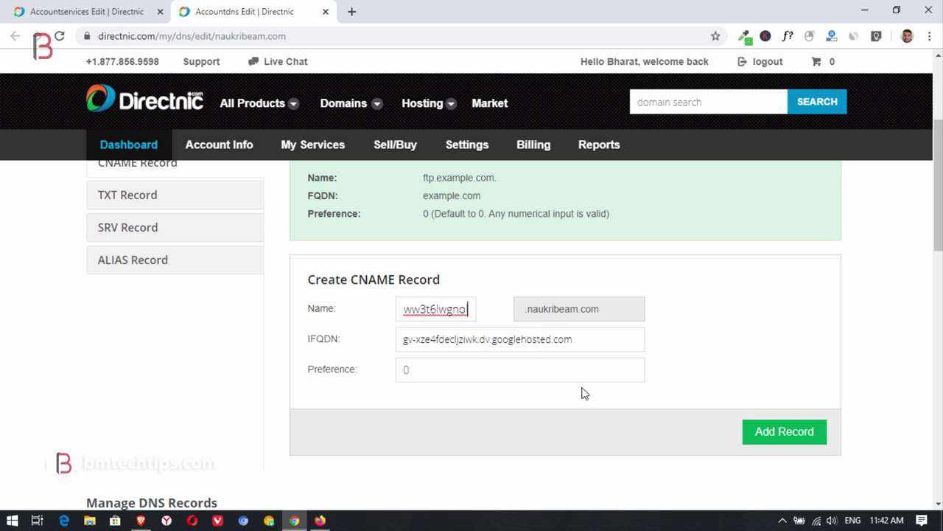
{"action": "left_click", "coordinate": [769, 434]}
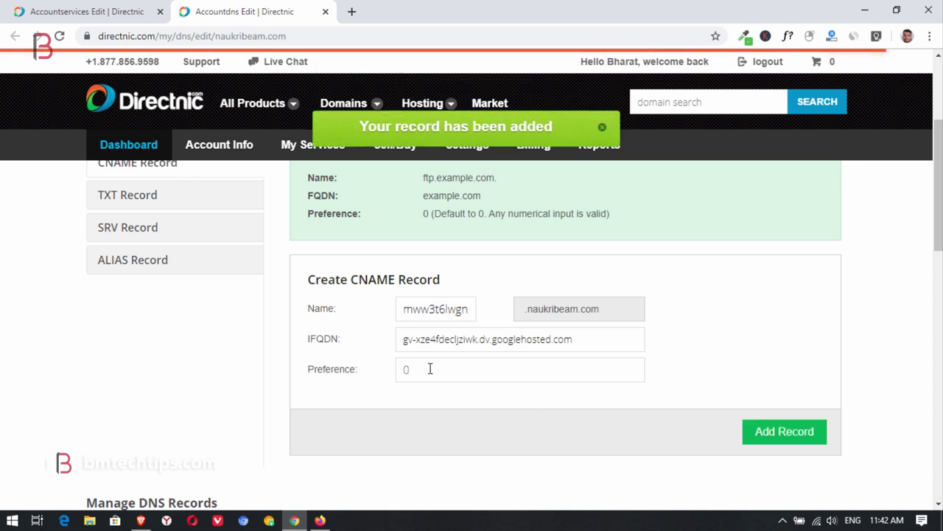
- Check the DNS record list, verify ownership of naukribeam.com on Google's page with the CNAME record, and continue to Blogger
{"action": "scroll", "coordinate": [425, 344], "scroll_direction": "down", "scroll_amount": 2}
{"action": "scroll", "coordinate": [425, 344], "scroll_direction": "down", "scroll_amount": 3}
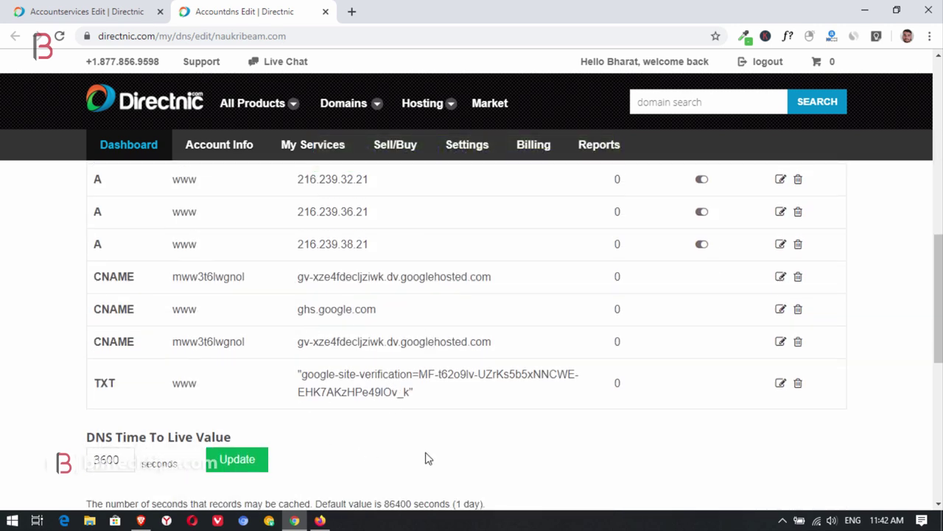
{"action": "scroll", "coordinate": [426, 458], "scroll_direction": "down", "scroll_amount": 2}
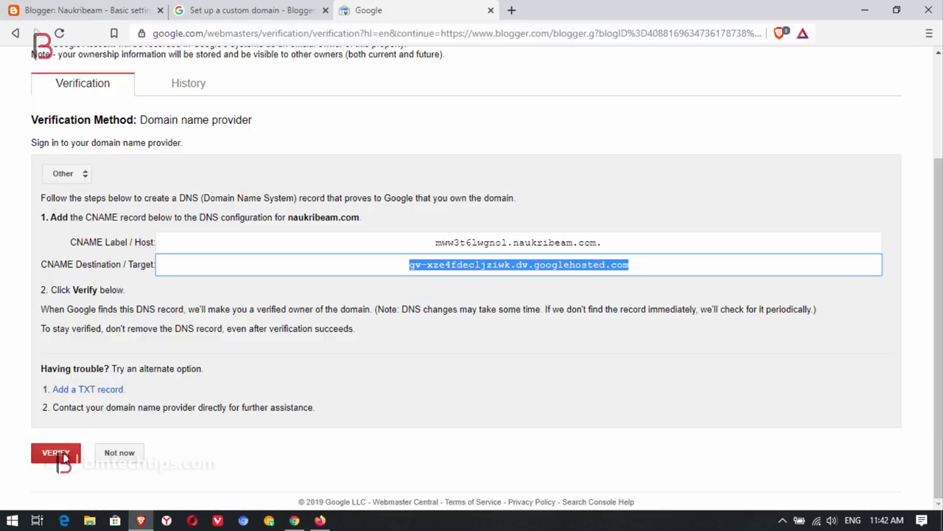
{"action": "left_click", "coordinate": [59, 452]}
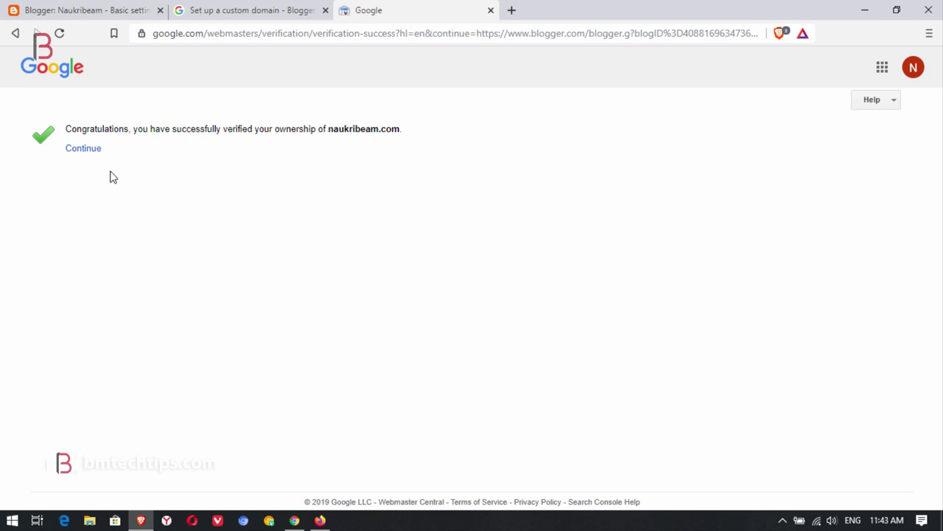
{"action": "left_click", "coordinate": [89, 150]}
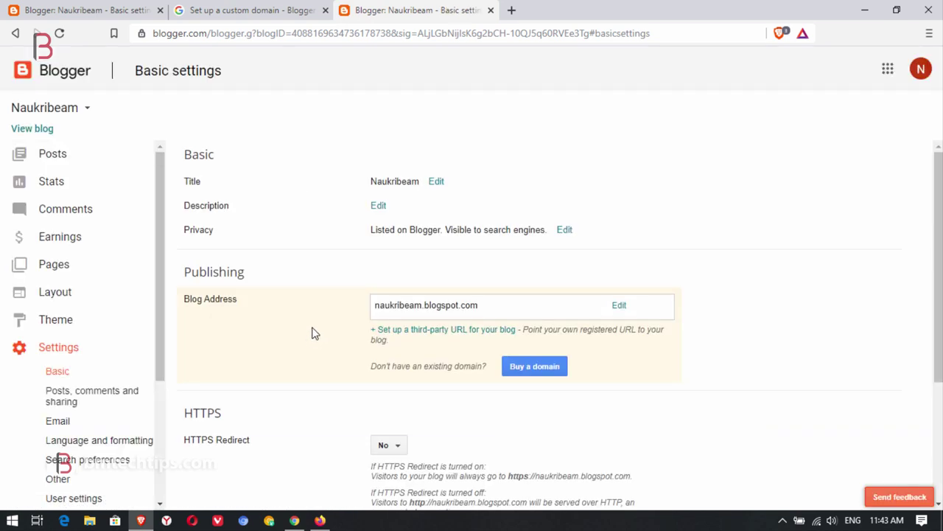
{"action": "left_click", "coordinate": [425, 331]}
{"action": "scroll", "coordinate": [425, 295], "scroll_direction": "down", "scroll_amount": 2}
{"action": "left_click", "coordinate": [425, 189]}
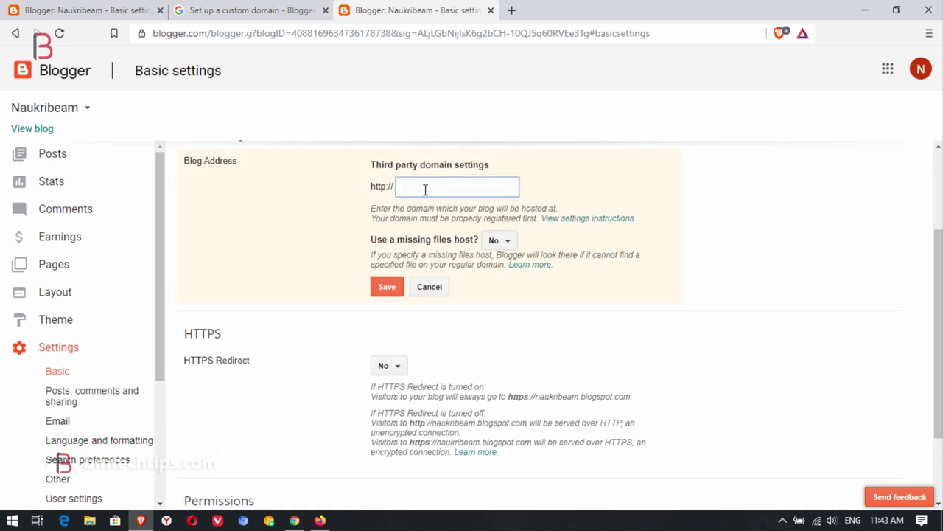
{"action": "type", "text": "www.naukribeam.com"}
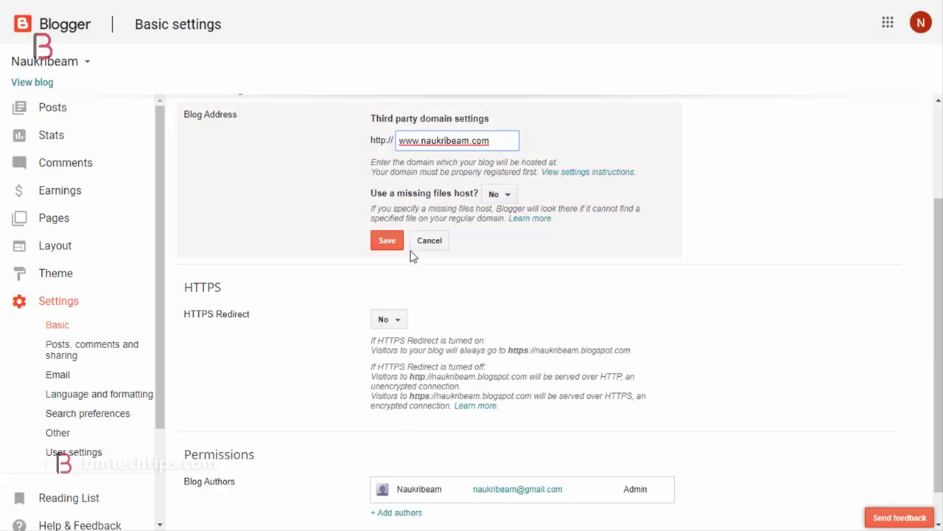
{"action": "left_click", "coordinate": [388, 243]}
{"action": "left_click", "coordinate": [387, 241]}
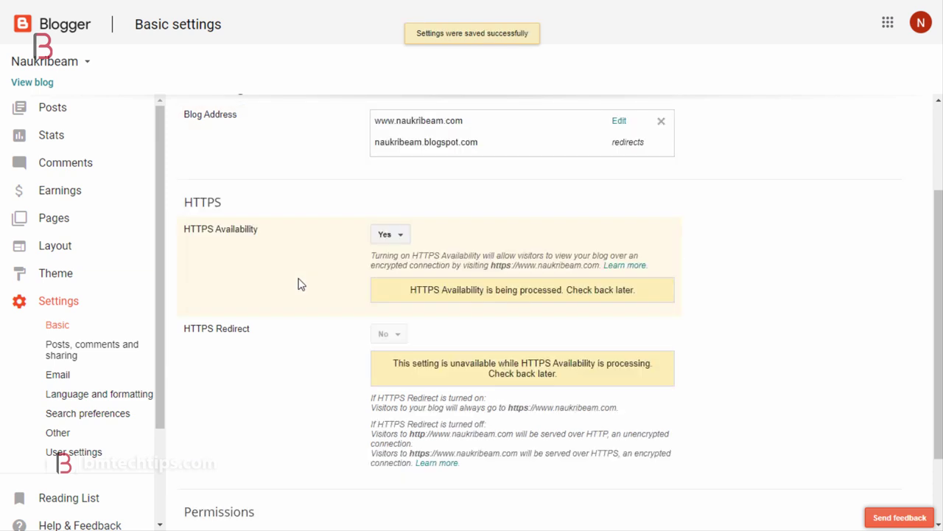
- Set HTTPS Availability to No for the blog's custom domain and review the publishing and HTTPS settings
{"action": "scroll", "coordinate": [299, 284], "scroll_direction": "up", "scroll_amount": 3}
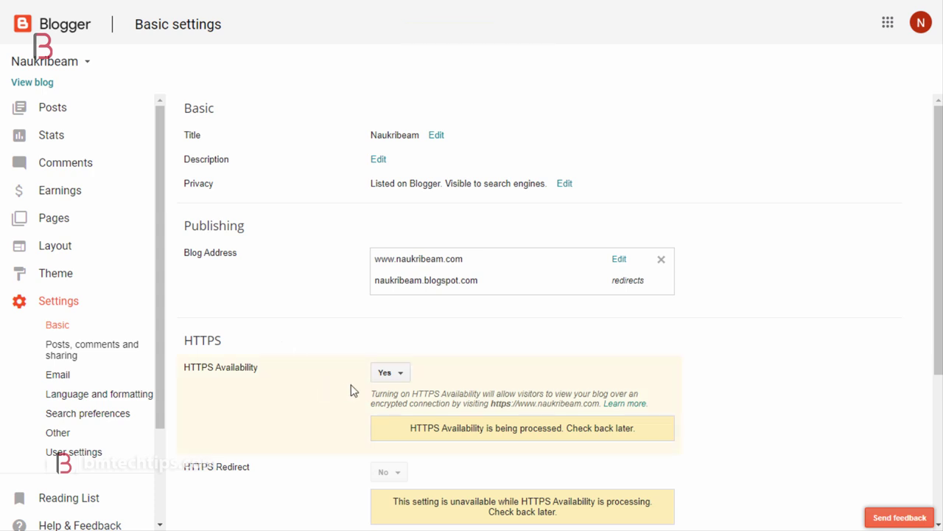
{"action": "left_click", "coordinate": [387, 373]}
{"action": "left_click", "coordinate": [389, 420]}
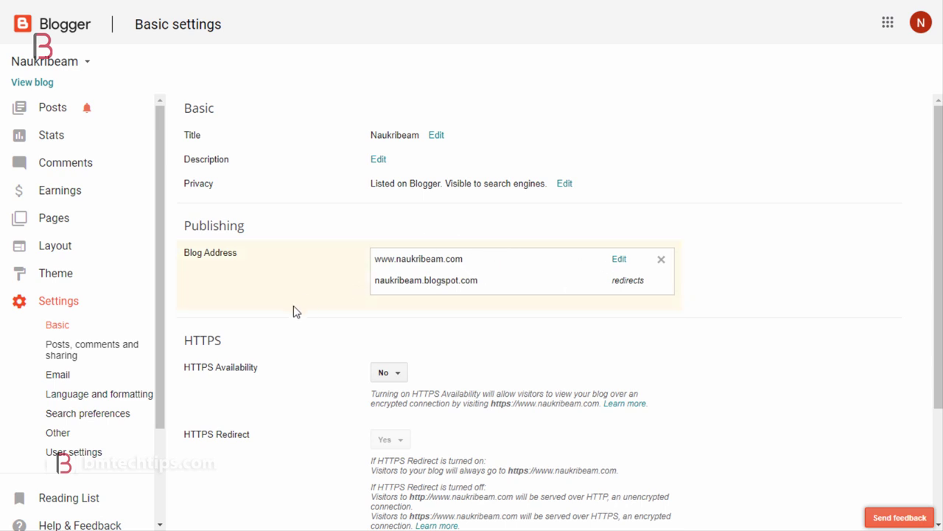
{"action": "scroll", "coordinate": [312, 346], "scroll_direction": "down", "scroll_amount": 2}
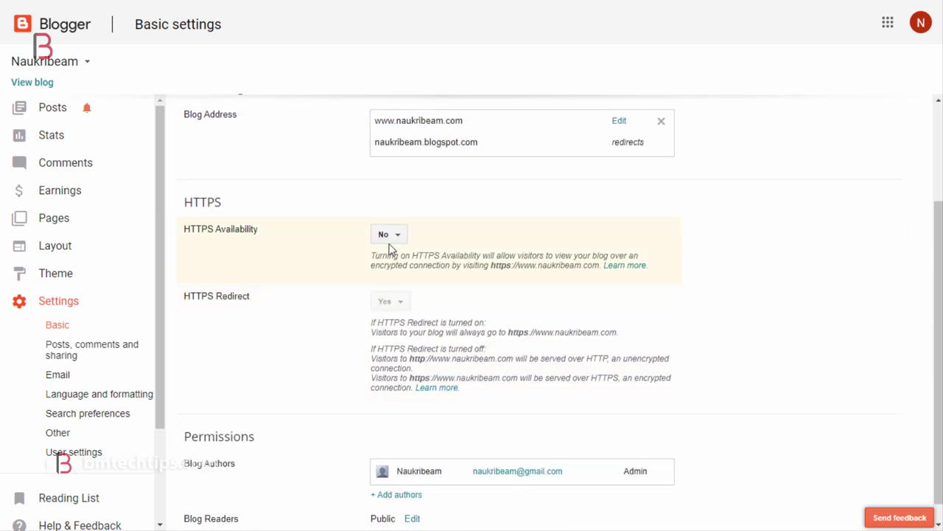
{"action": "scroll", "coordinate": [393, 243], "scroll_direction": "up", "scroll_amount": 1}
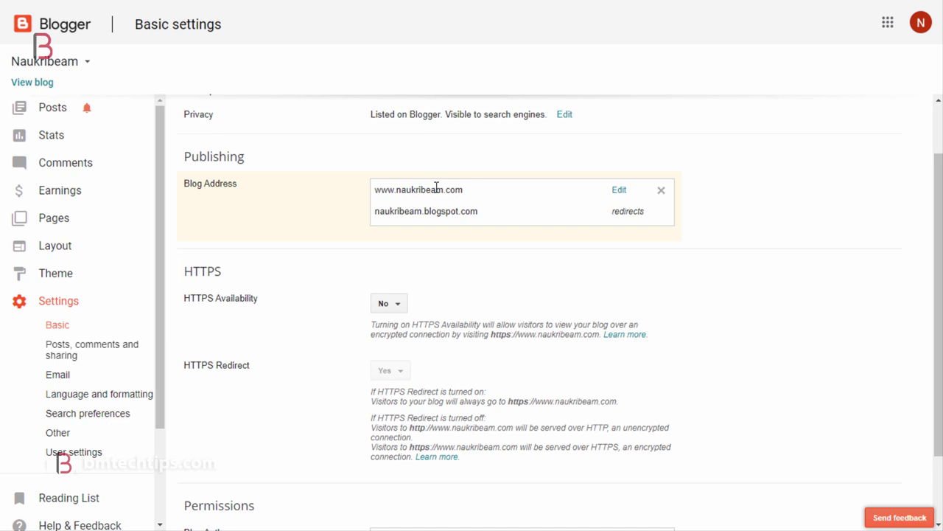
{"action": "scroll", "coordinate": [466, 222], "scroll_direction": "up", "scroll_amount": 1}
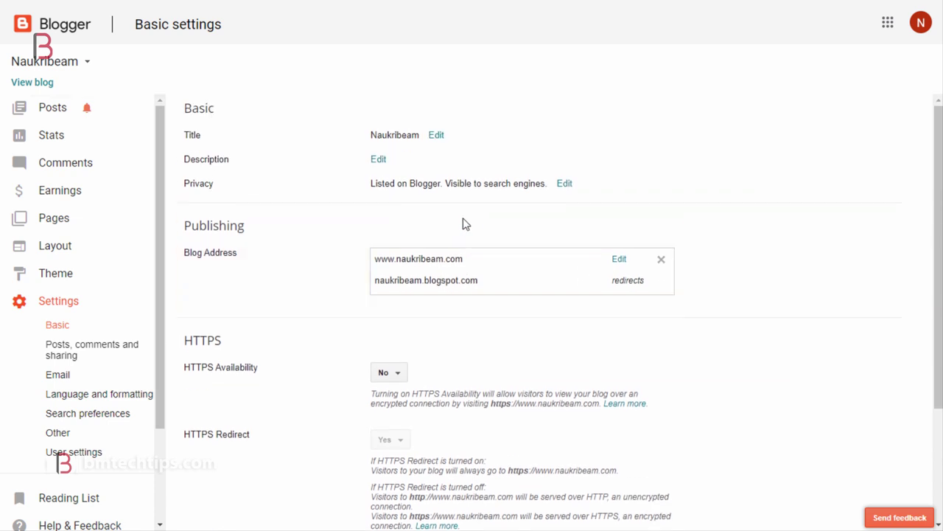
- Go from the settings to the blog's posts list, leave full-screen view, and open the live blog
{"action": "left_click", "coordinate": [63, 33]}
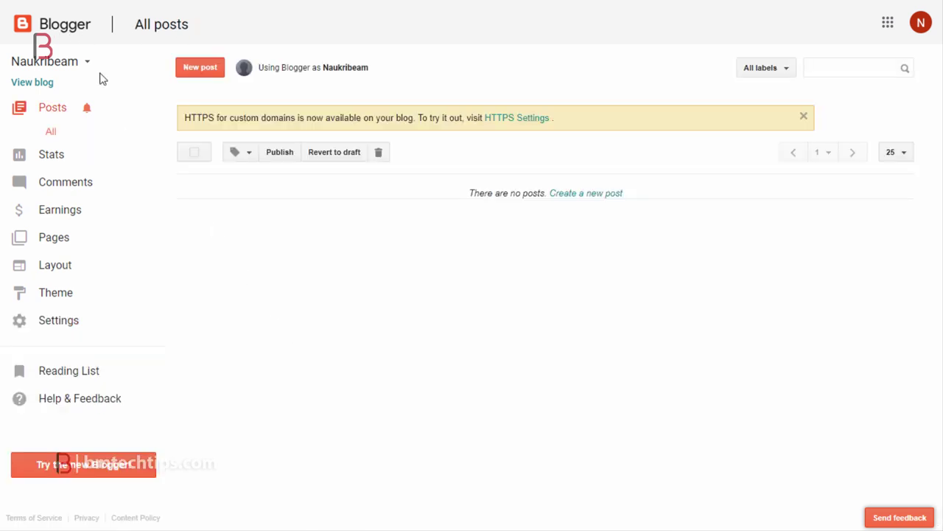
{"action": "left_click", "coordinate": [68, 36]}
{"action": "key", "text": "F11"}
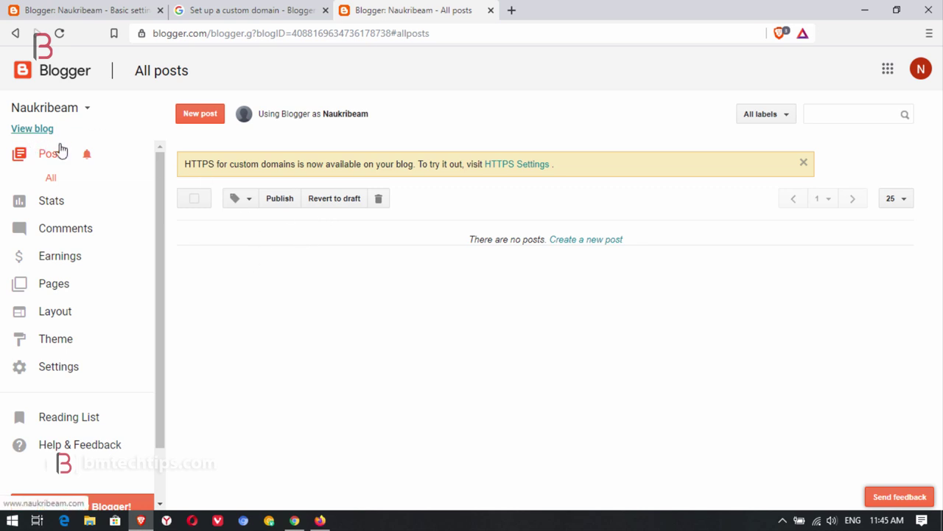
{"action": "left_click", "coordinate": [33, 129]}
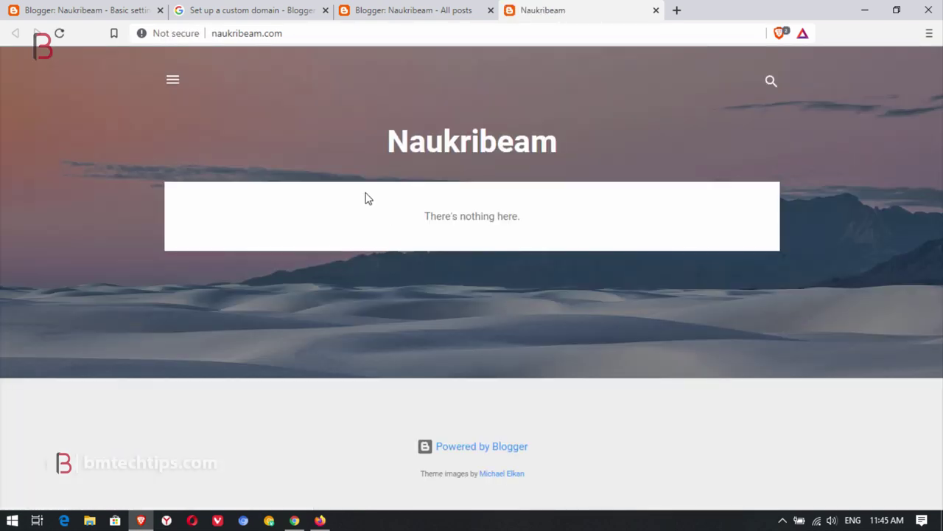
- Copy the live blog's address and load naukribeam.com in a new Chrome incognito window
{"action": "left_click", "coordinate": [283, 33]}
{"action": "key", "text": "ctrl+c"}
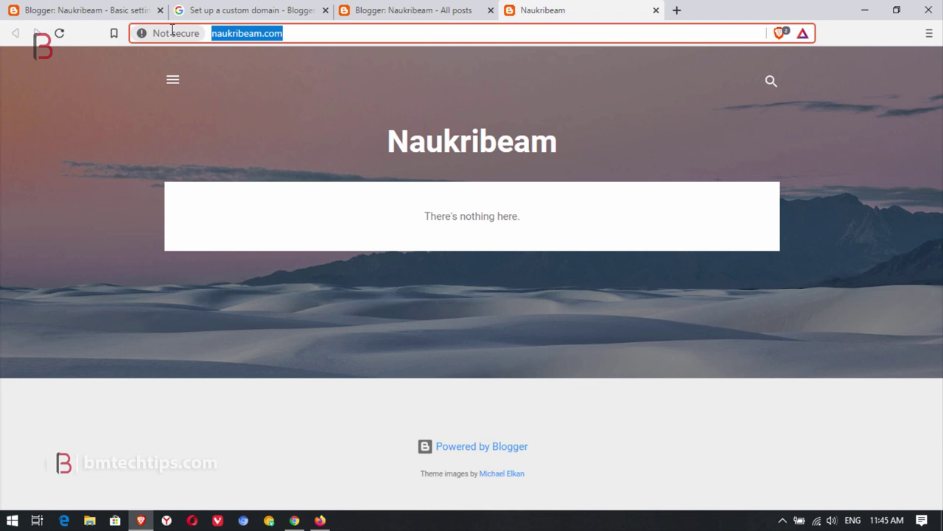
{"action": "left_click", "coordinate": [294, 520]}
{"action": "left_click", "coordinate": [932, 40]}
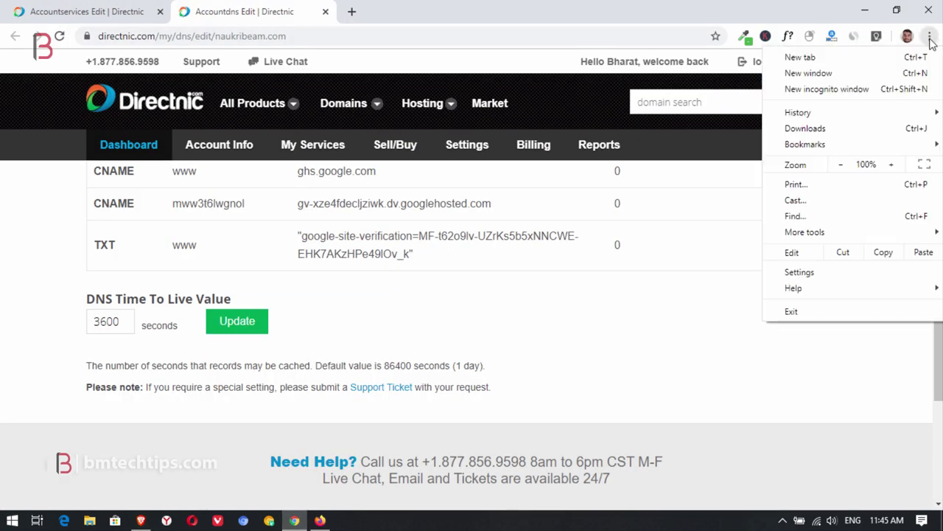
{"action": "left_click", "coordinate": [822, 88]}
{"action": "key", "text": "ctrl+v"}
{"action": "key", "text": "Return"}
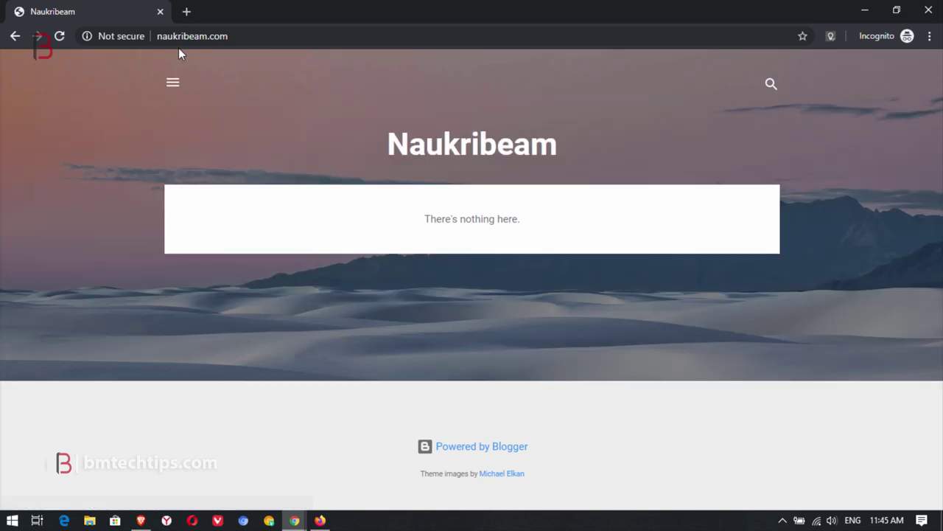
- Display the full www address of the blog in the incognito window and return to Blogger's posts list
{"action": "left_click", "coordinate": [123, 32]}
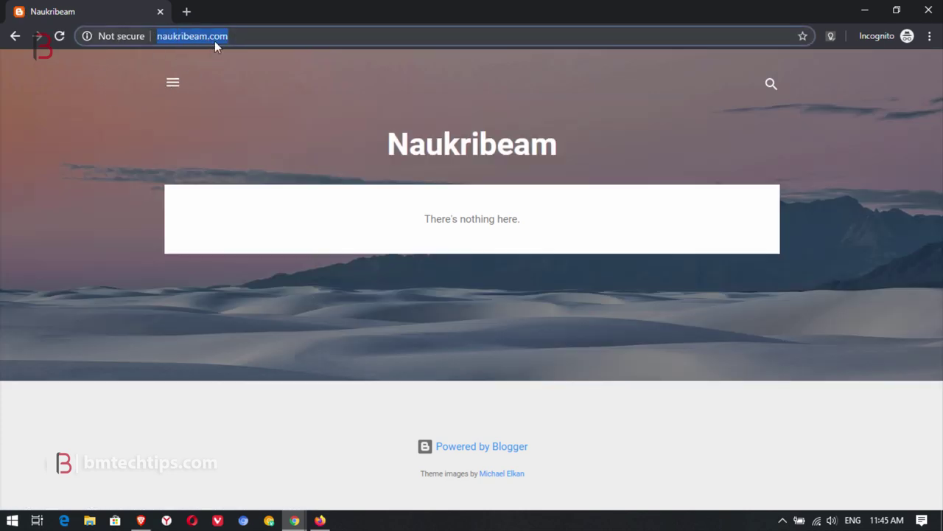
{"action": "left_click", "coordinate": [248, 41]}
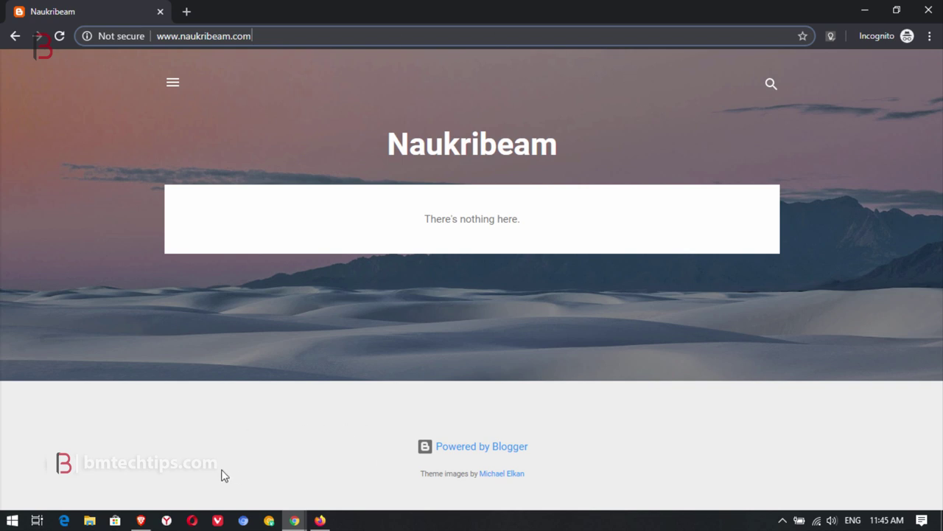
{"action": "left_click", "coordinate": [141, 521]}
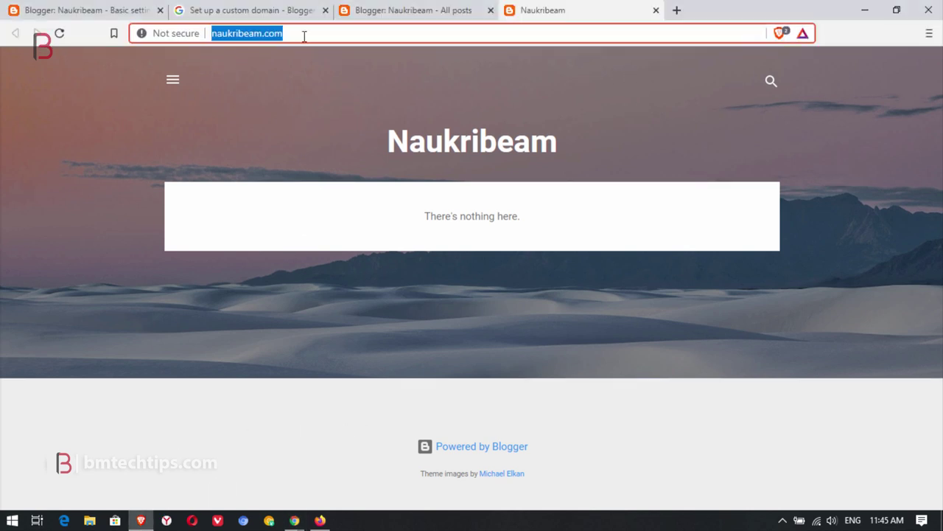
{"action": "left_click", "coordinate": [414, 10]}
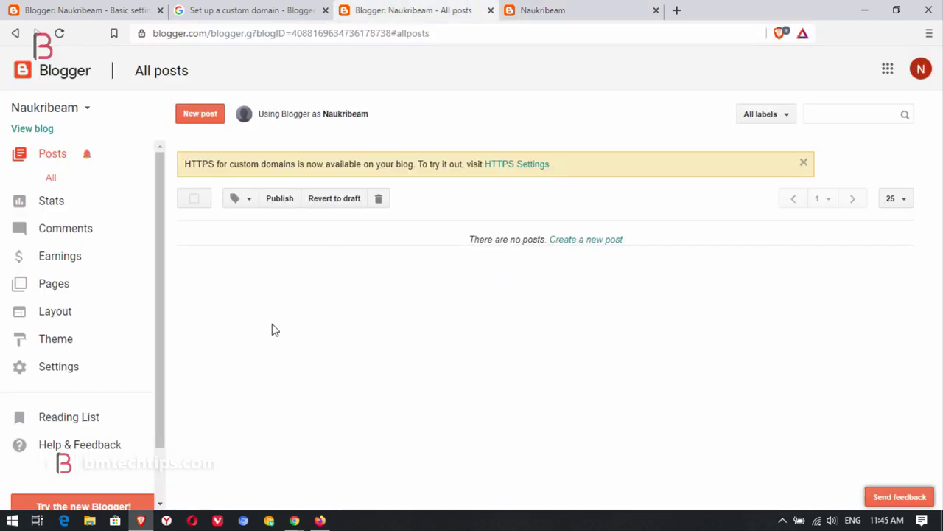
- Open the blog's basic settings and set HTTPS Availability to Yes for the custom domain
{"action": "left_click", "coordinate": [90, 364]}
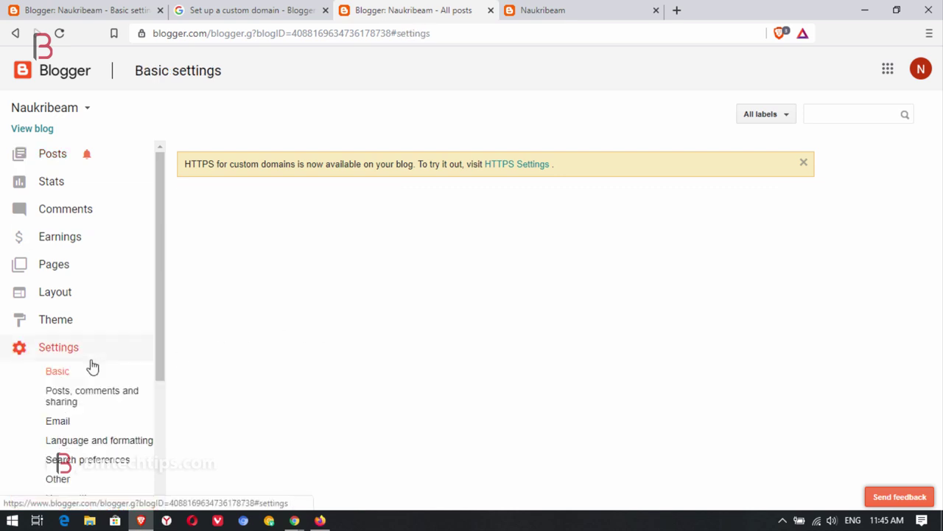
{"action": "scroll", "coordinate": [287, 327], "scroll_direction": "down", "scroll_amount": 3}
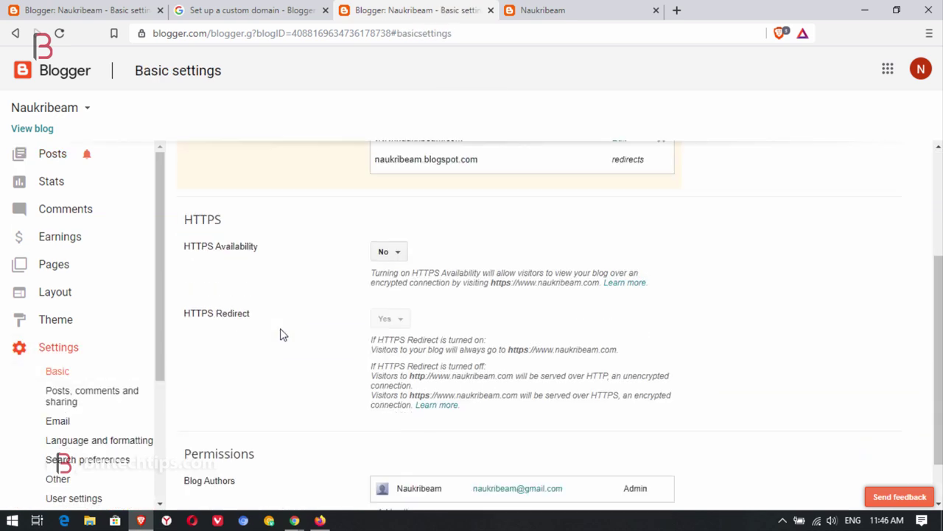
{"action": "left_click", "coordinate": [384, 230]}
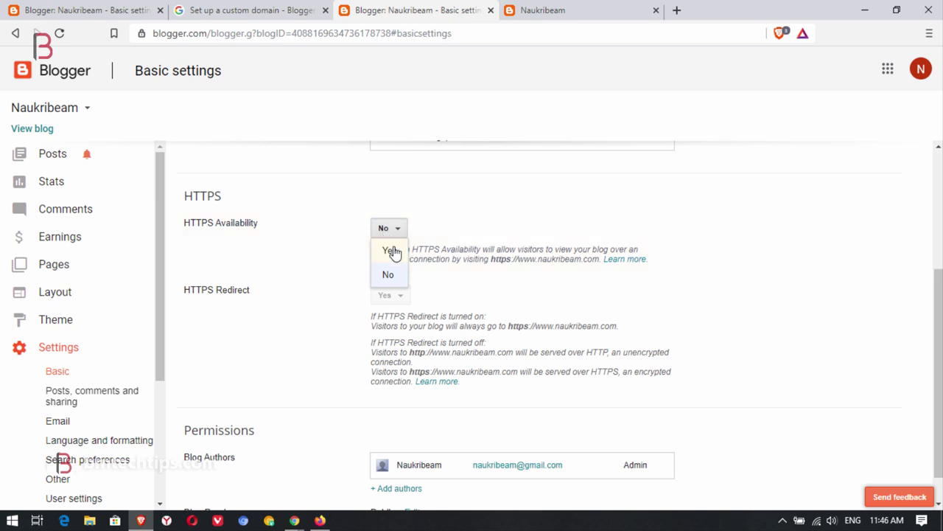
{"action": "left_click", "coordinate": [391, 251]}
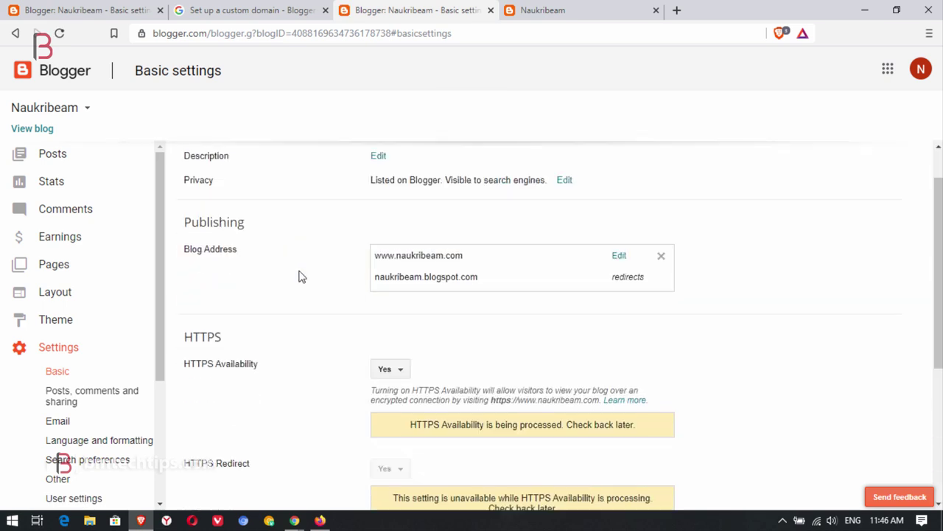
- Review the HTTPS Availability and HTTPS Redirect status, and display the full web address of the open live blog
{"action": "scroll", "coordinate": [301, 275], "scroll_direction": "down", "scroll_amount": 3}
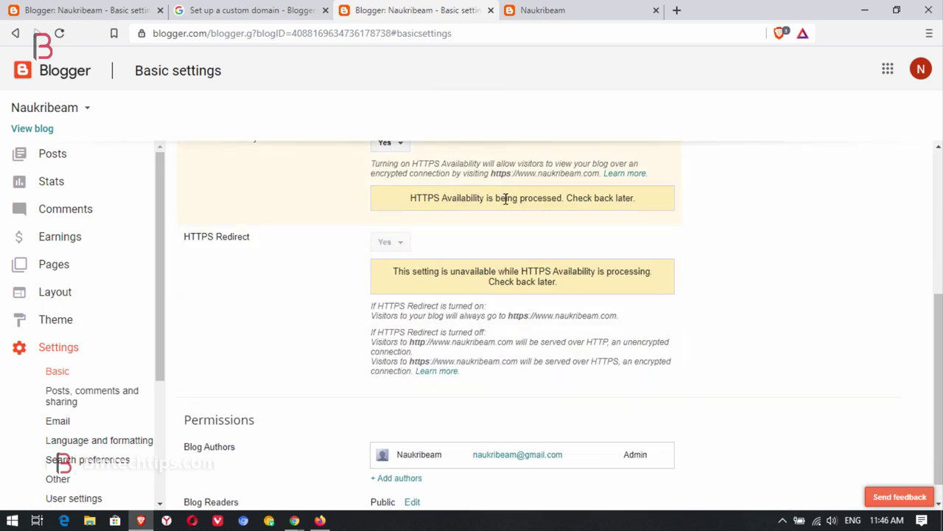
{"action": "left_click_drag", "start_coordinate": [561, 197], "coordinate": [411, 198]}
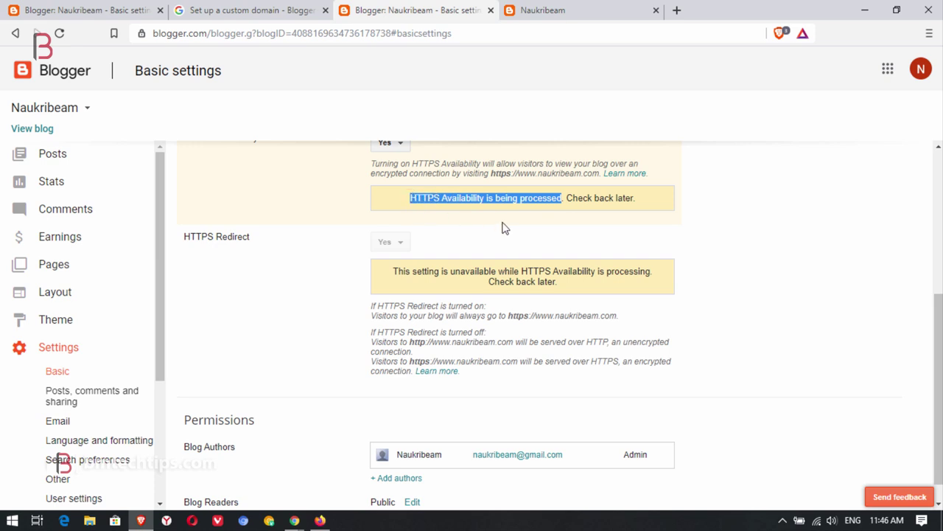
{"action": "scroll", "coordinate": [498, 280], "scroll_direction": "up", "scroll_amount": 3}
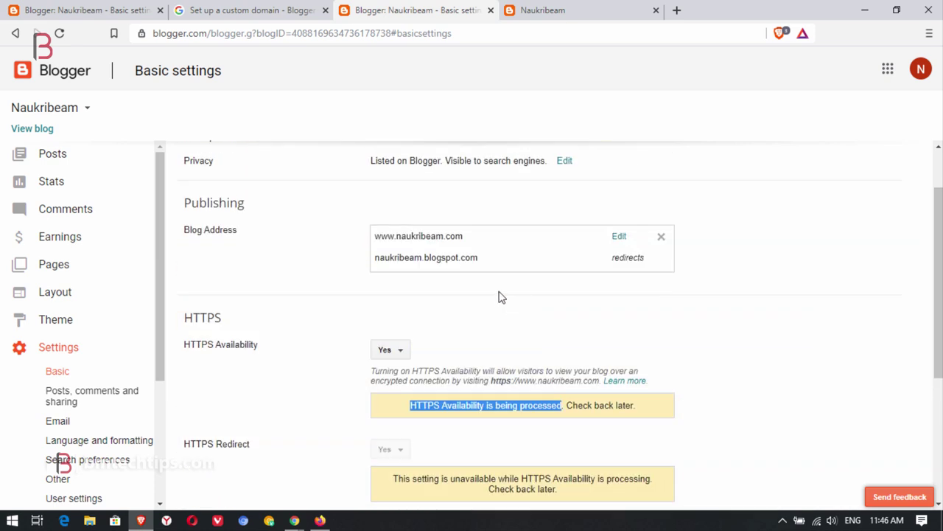
{"action": "left_click", "coordinate": [560, 6]}
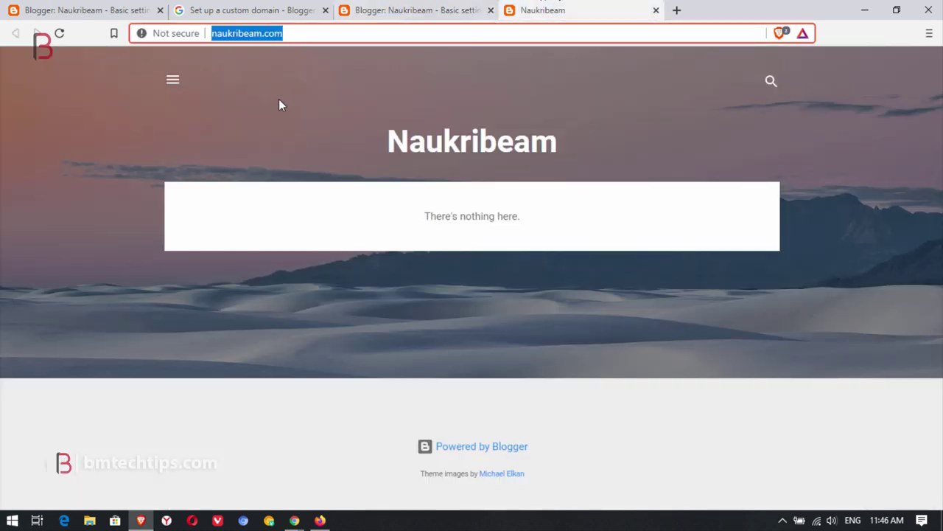
{"action": "left_click", "coordinate": [317, 35]}
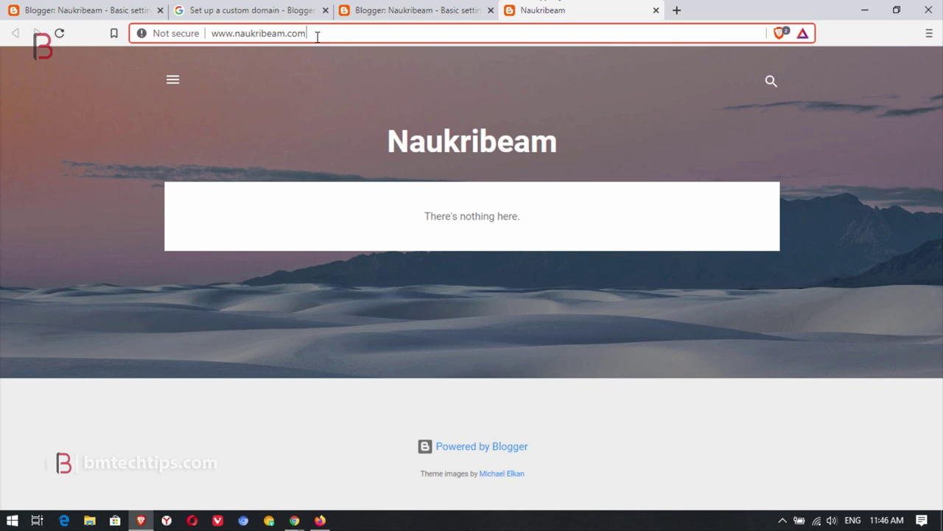